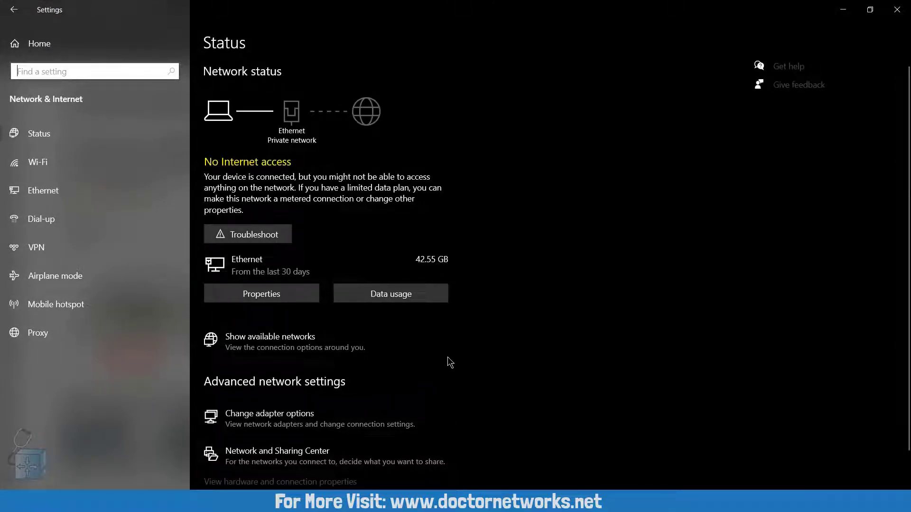
# Step: Scroll down the Network & Internet Status page toward Advanced network settings
pyautogui.scroll(-2, 449, 347)
# Step: Open Change adapter options, minimize Settings, and bring up the Ethernet adapter's status dialog
pyautogui.click(266, 346)
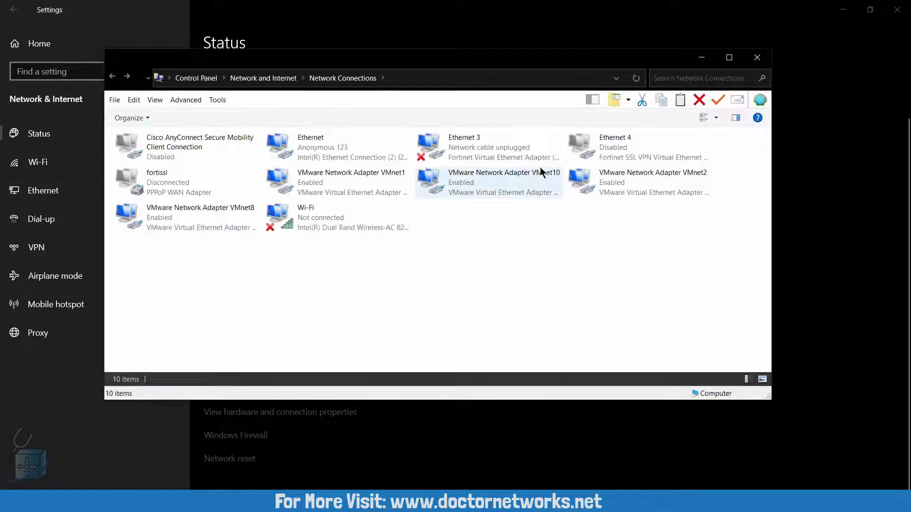
pyautogui.click(842, 13)
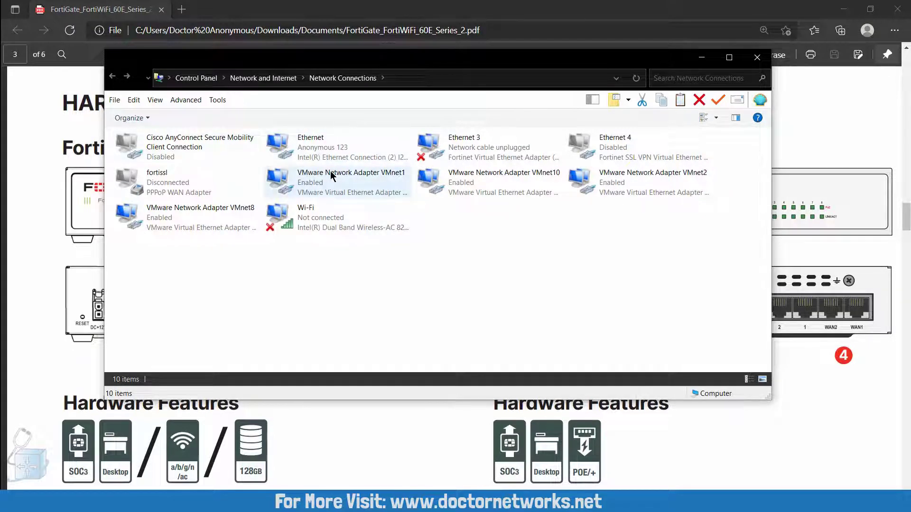
pyautogui.doubleClick(301, 150)
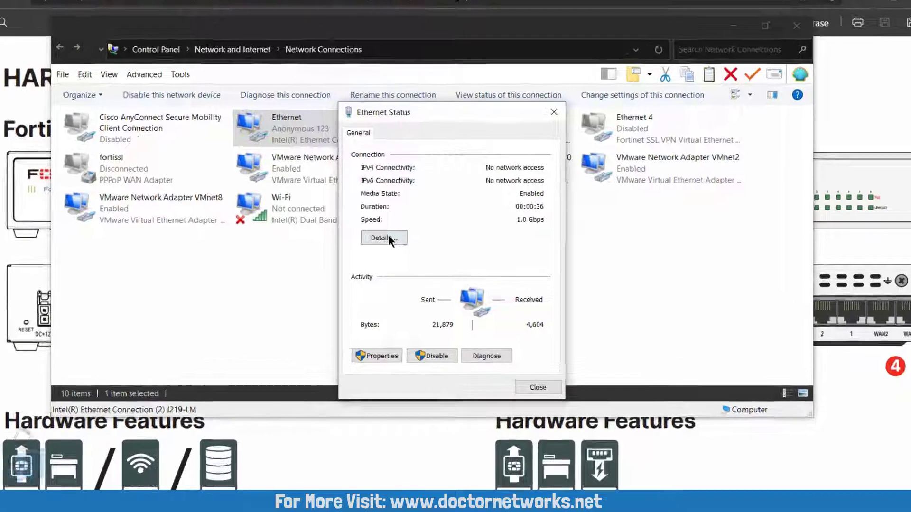
pyautogui.click(396, 243)
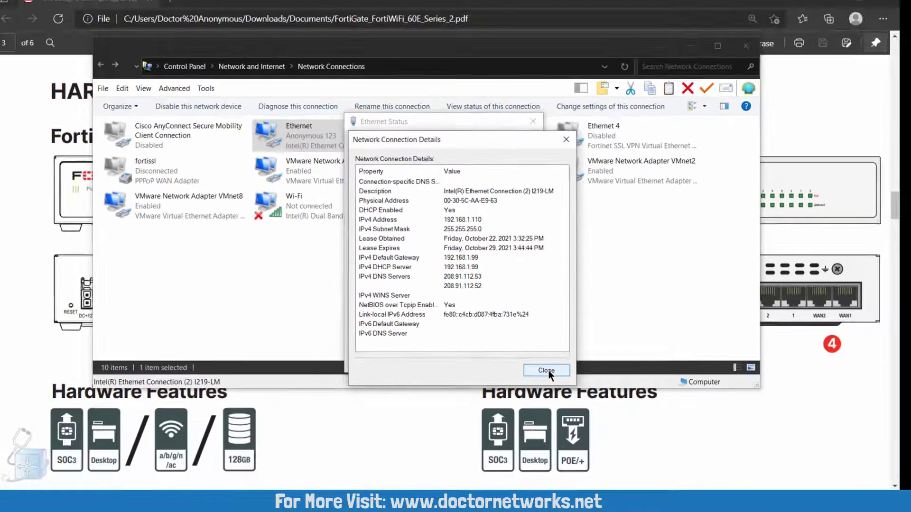
pyautogui.click(637, 484)
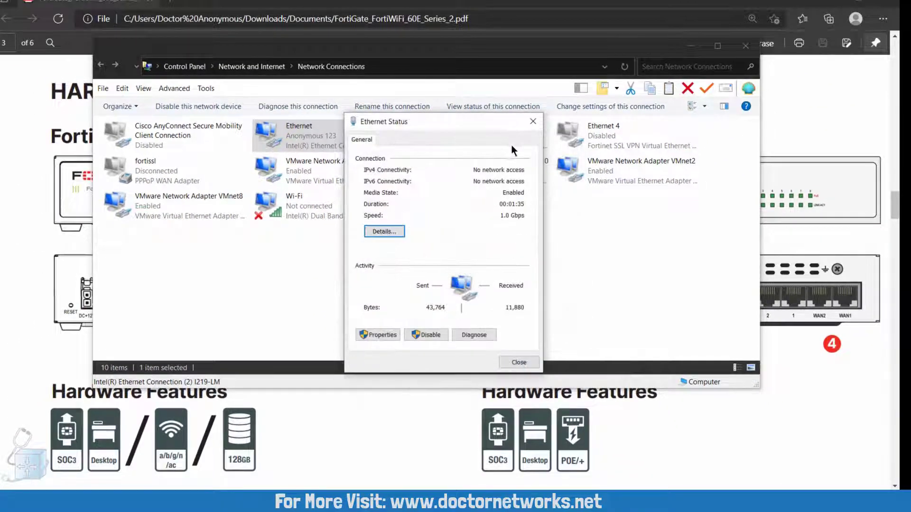
# Step: Close Ethernet Status, minimize Network Connections, and load 192.168.1.99 in a new Edge tab
pyautogui.click(532, 121)
pyautogui.click(689, 47)
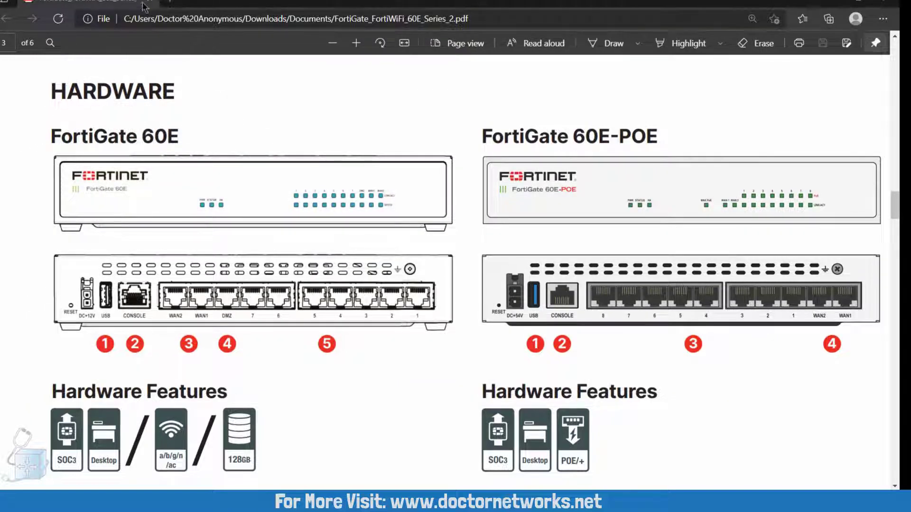
pyautogui.click(171, 4)
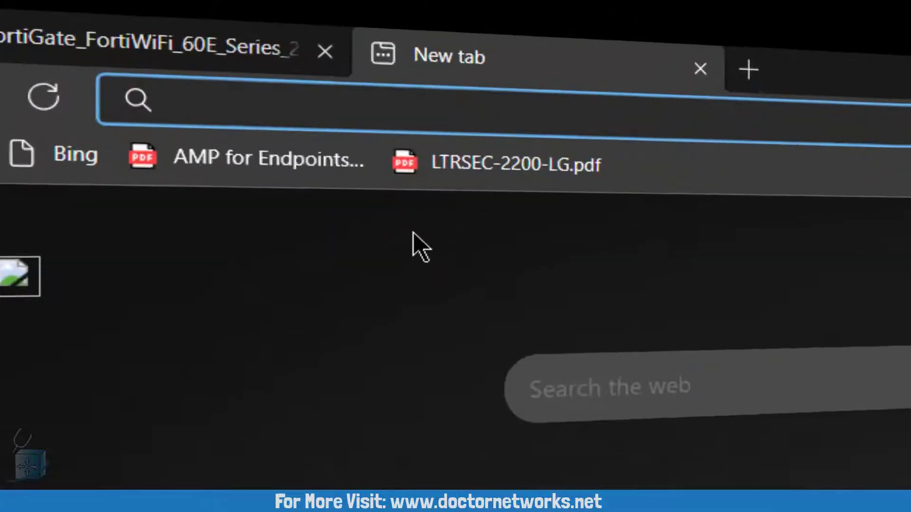
pyautogui.write('192.168.')
pyautogui.write('1.99')
pyautogui.press('Return')
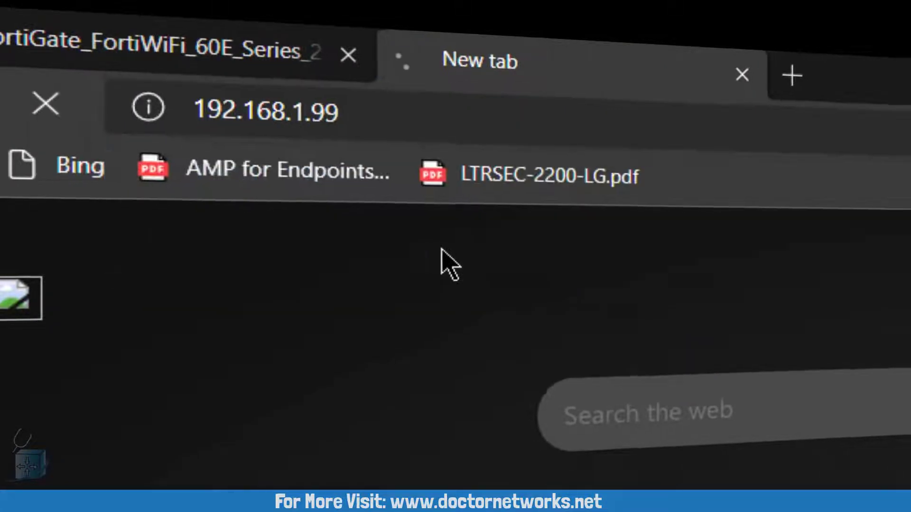
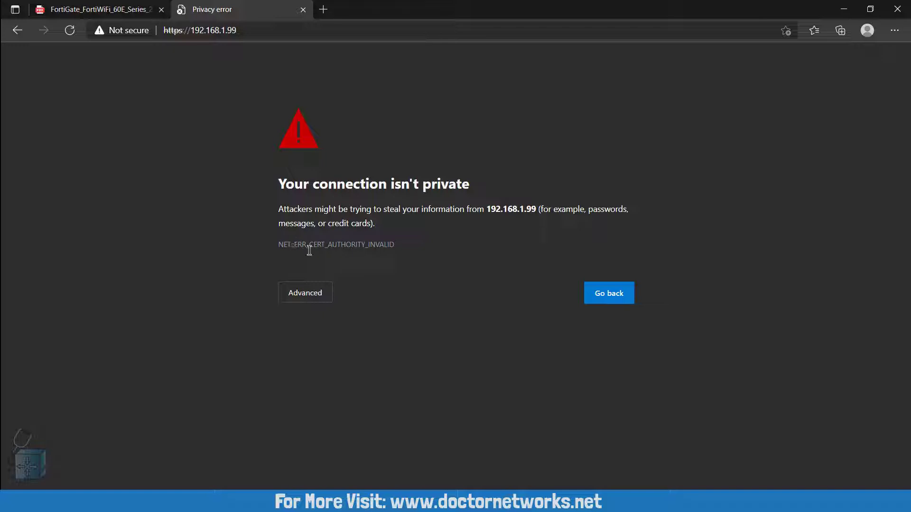
# Step: Bypass the unsafe-certificate warning for 192.168.1.99 and log in as admin with a blank password
pyautogui.click(315, 298)
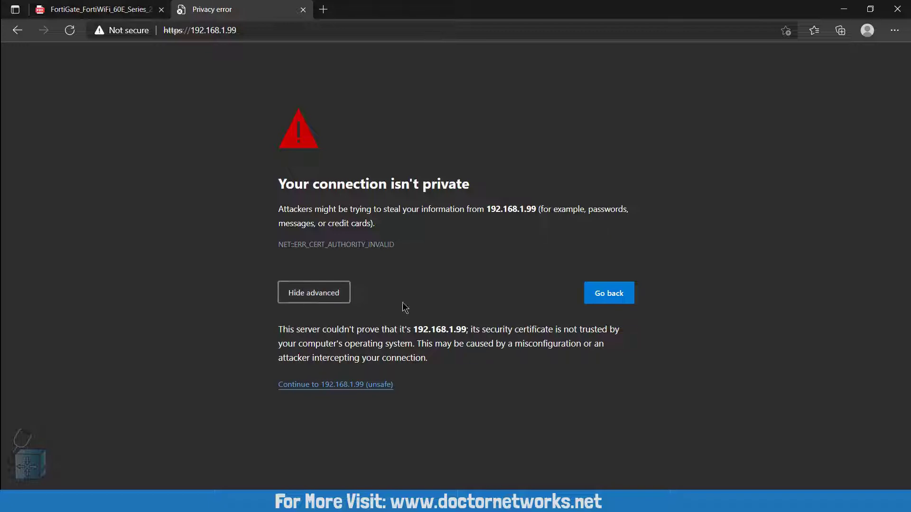
pyautogui.click(350, 390)
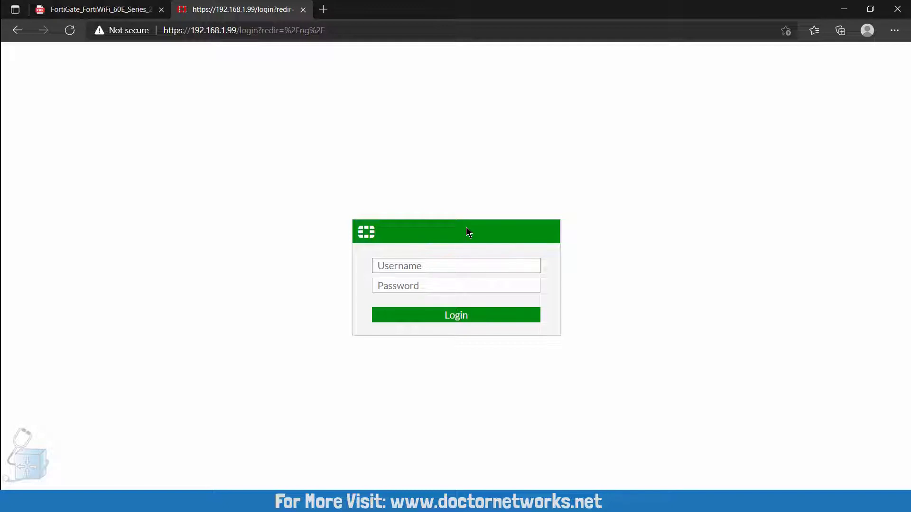
pyautogui.write('admin')
pyautogui.click(441, 320)
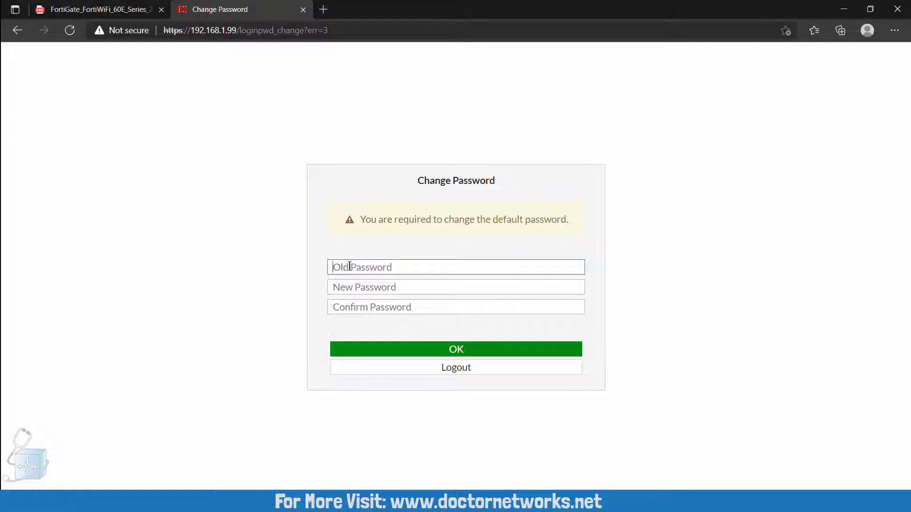
# Step: Enter and confirm a new admin password, then save it
pyautogui.click(362, 286)
pyautogui.write('••••••••')
pyautogui.press('Tab')
pyautogui.write('•••••••')
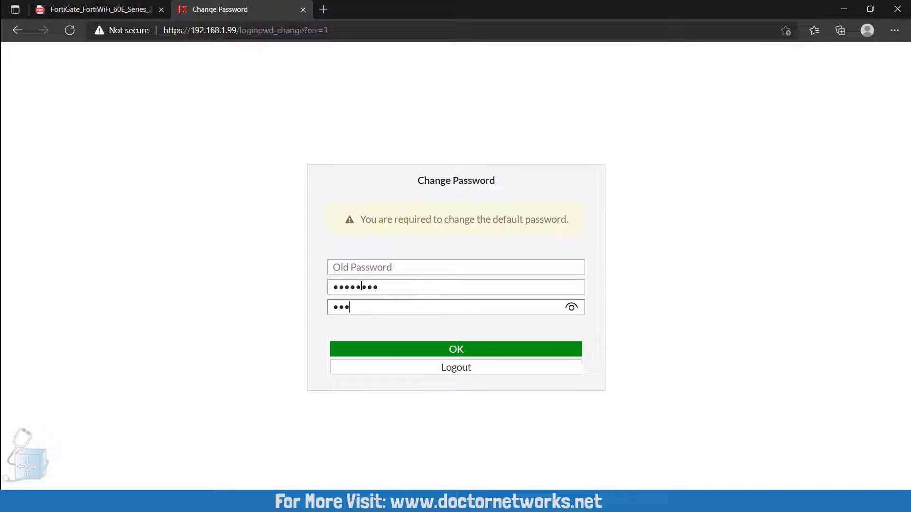
pyautogui.write('•')
pyautogui.click(478, 348)
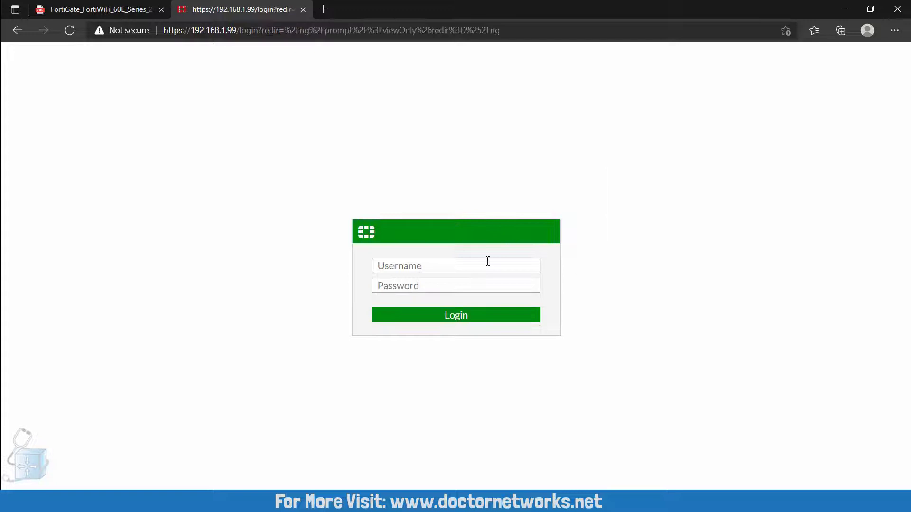
# Step: Log back in as admin using the new password
pyautogui.write('admin')
pyautogui.press('Tab')
pyautogui.write('••••••••')
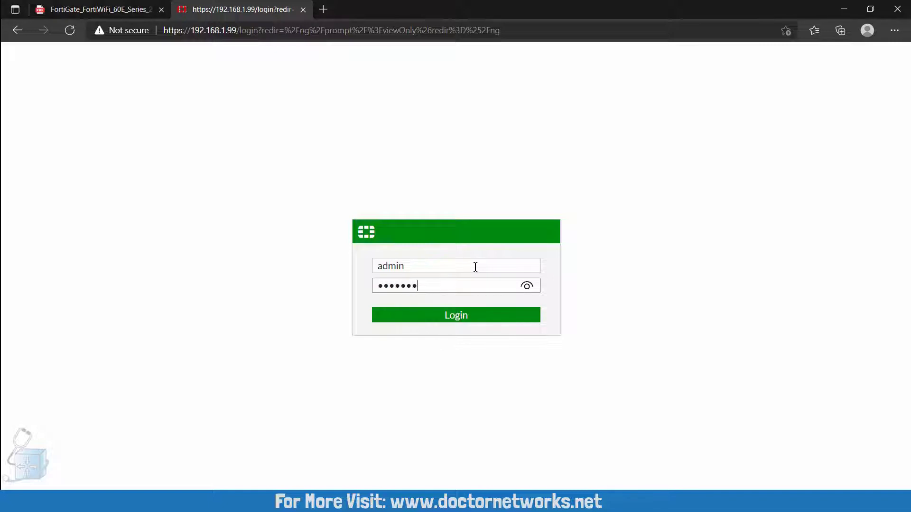
pyautogui.press('Return')
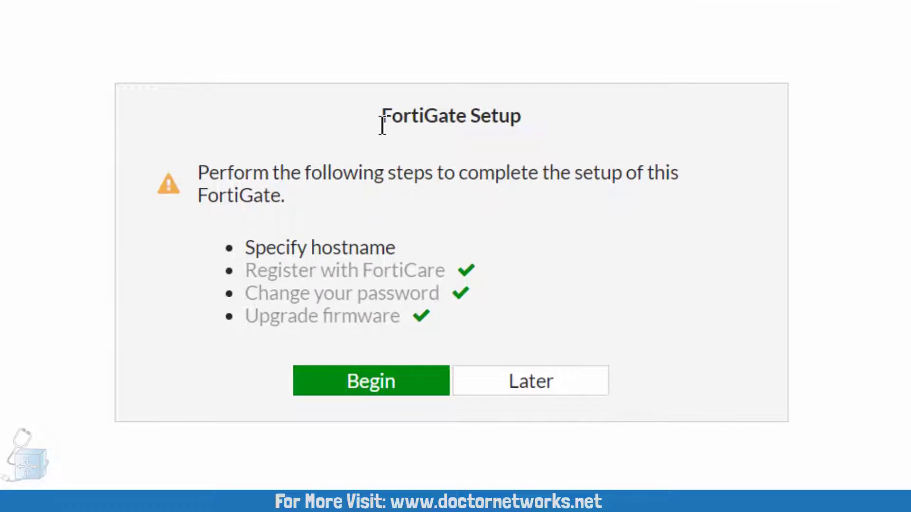
pyautogui.moveTo(382, 119); pyautogui.dragTo(509, 126)
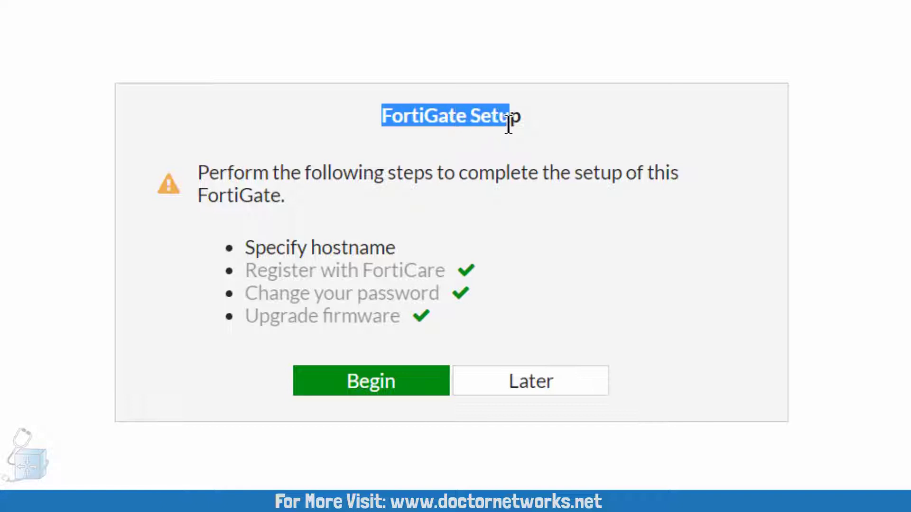
pyautogui.moveTo(209, 173); pyautogui.dragTo(324, 192)
pyautogui.click(372, 222)
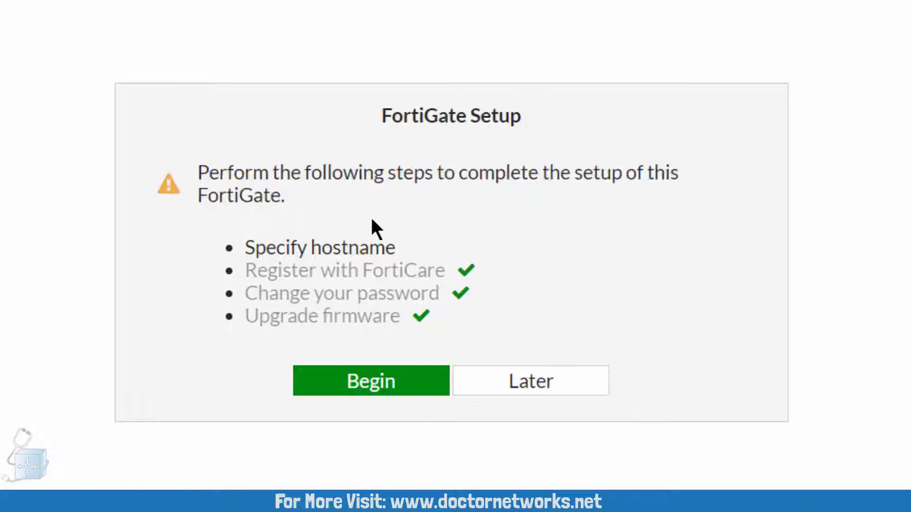
pyautogui.moveTo(246, 246); pyautogui.dragTo(397, 249)
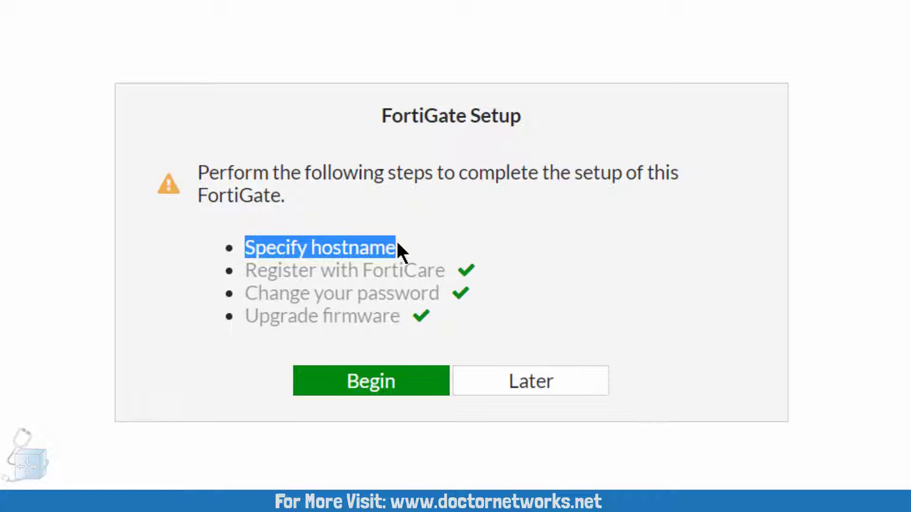
pyautogui.click(445, 227)
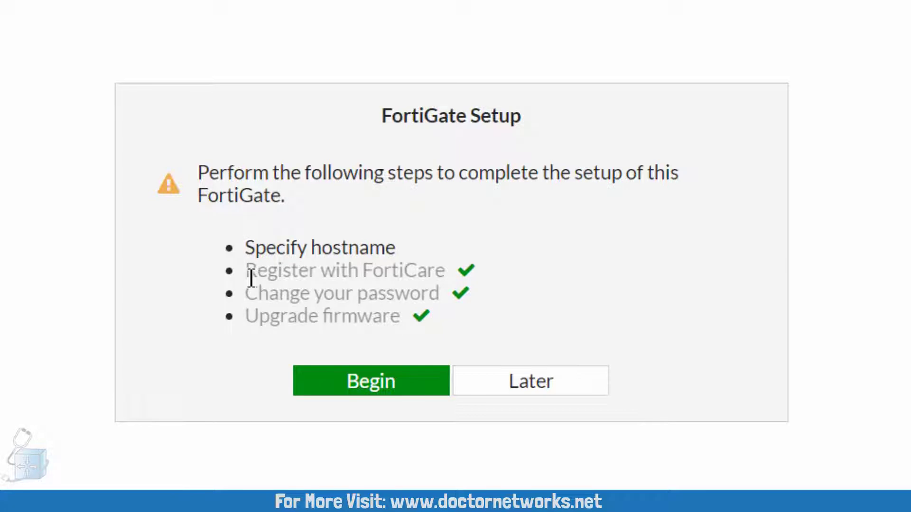
pyautogui.moveTo(246, 272); pyautogui.dragTo(445, 269)
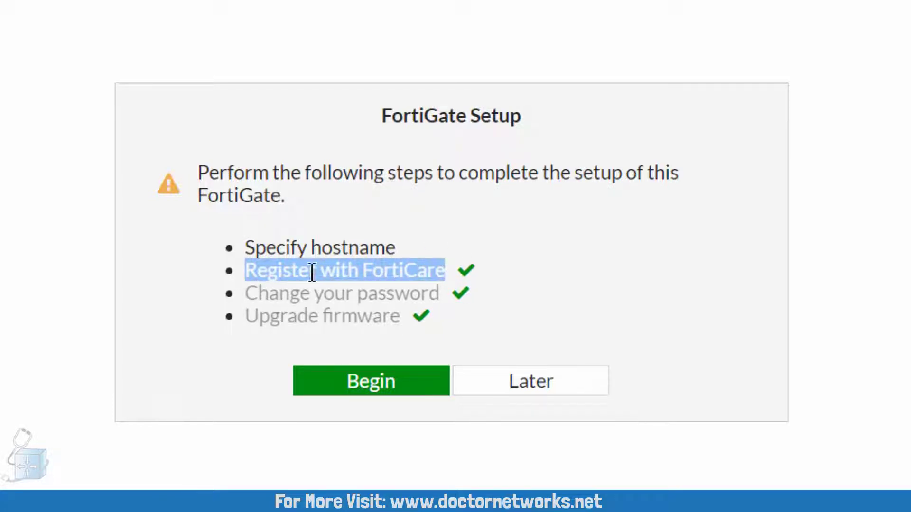
pyautogui.click(473, 268)
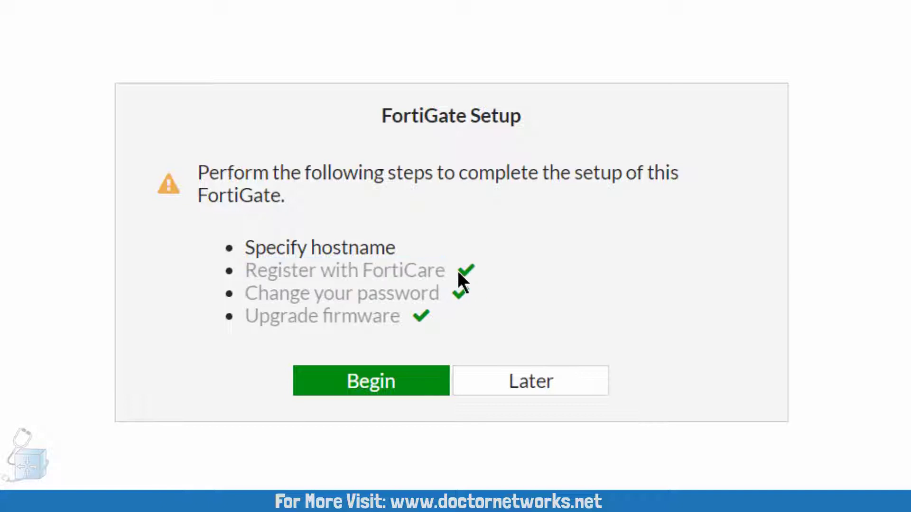
pyautogui.moveTo(448, 271); pyautogui.dragTo(249, 276)
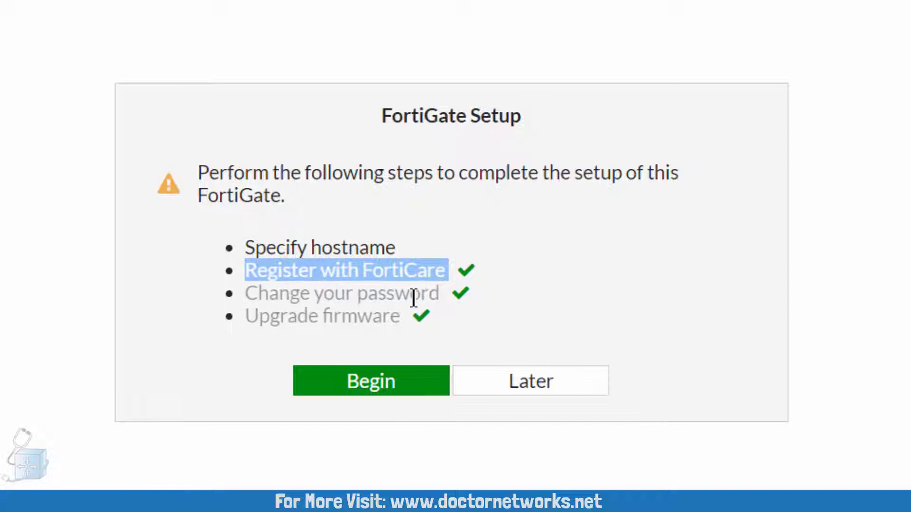
pyautogui.moveTo(244, 294); pyautogui.dragTo(441, 300)
pyautogui.moveTo(246, 315); pyautogui.dragTo(395, 325)
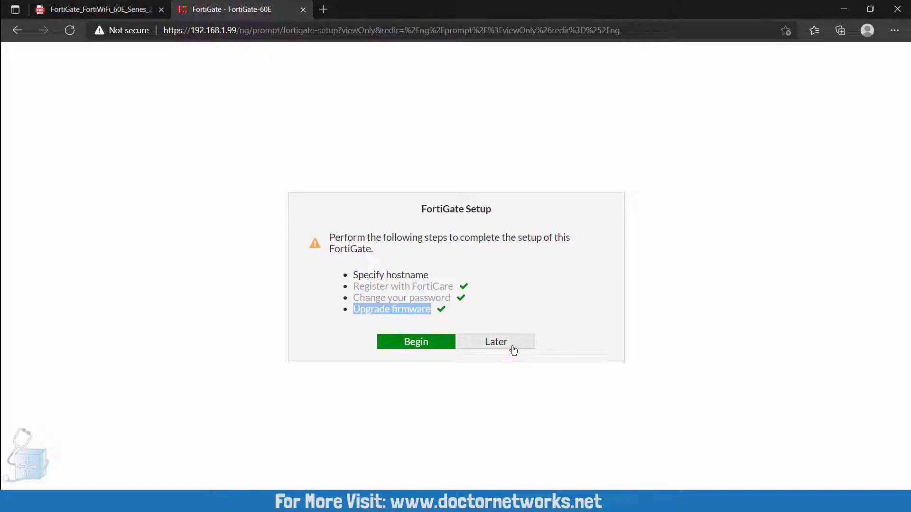
# Step: Choose Later in FortiGate Setup to skip ahead to the Status dashboard
pyautogui.click(503, 342)
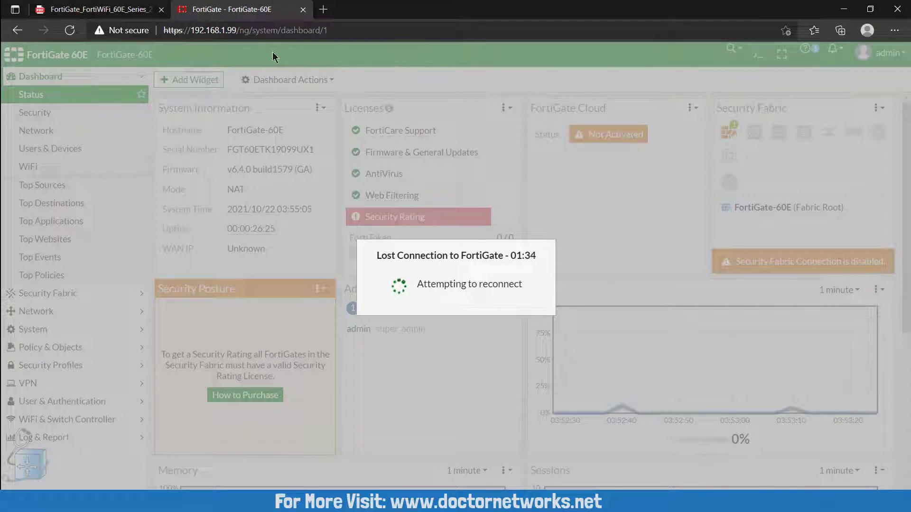
# Step: In a new tab, search Google for 'forticloud' and open the FortiGate Cloud result
pyautogui.click(326, 13)
pyautogui.write('google.com')
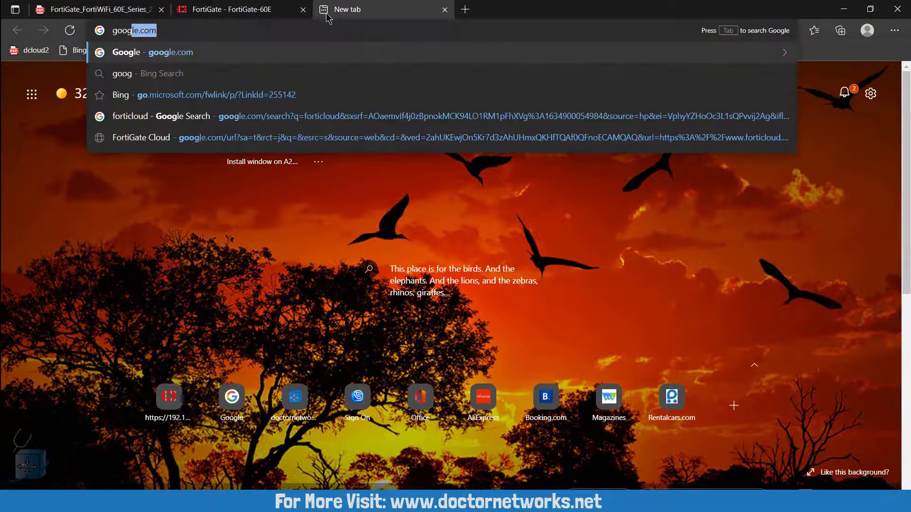
pyautogui.press('Return')
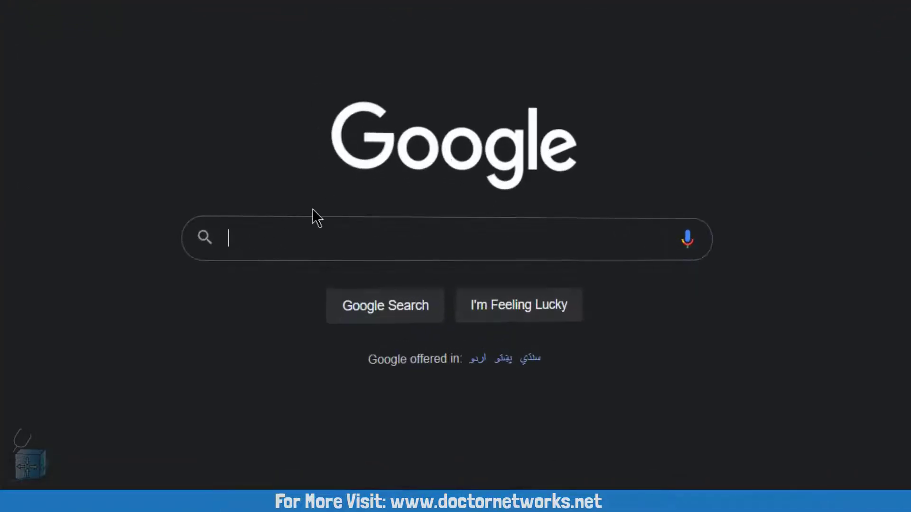
pyautogui.write('forticloud')
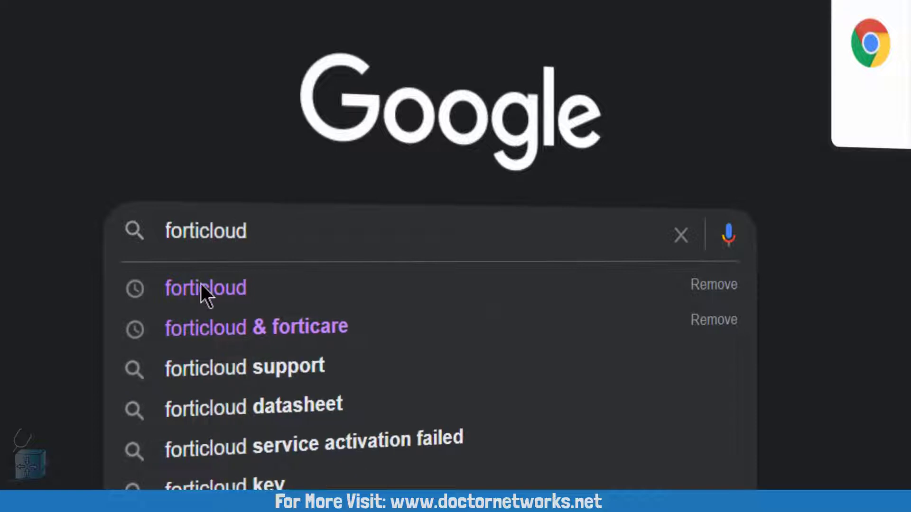
pyautogui.click(249, 298)
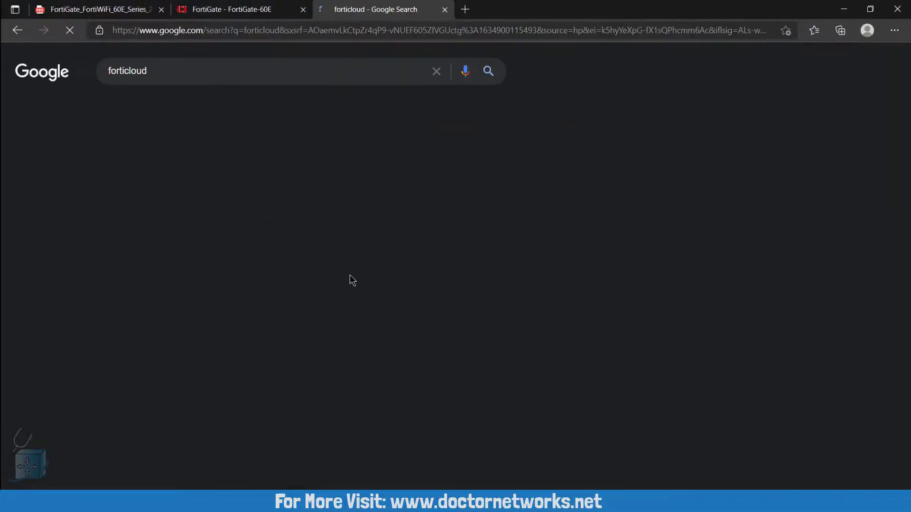
pyautogui.click(149, 172)
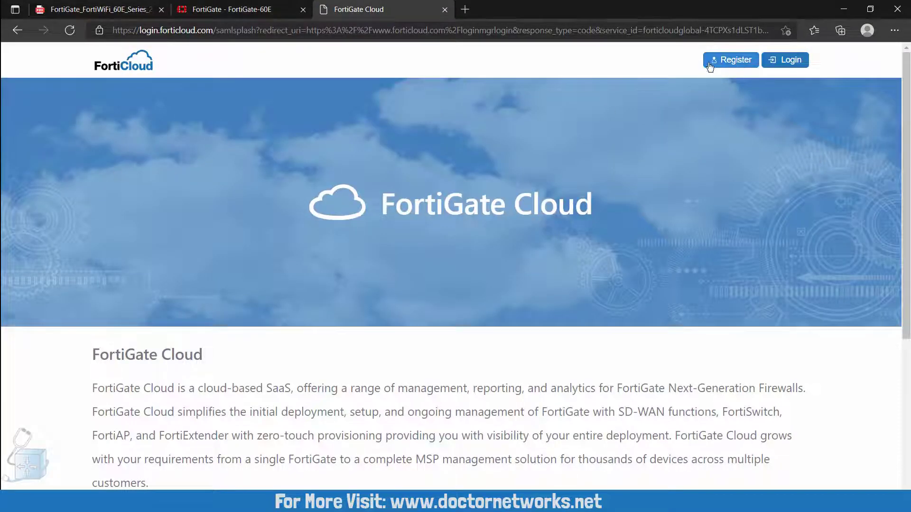
# Step: Open FortiCloud's Register page and start typing the account e-mail address
pyautogui.click(724, 69)
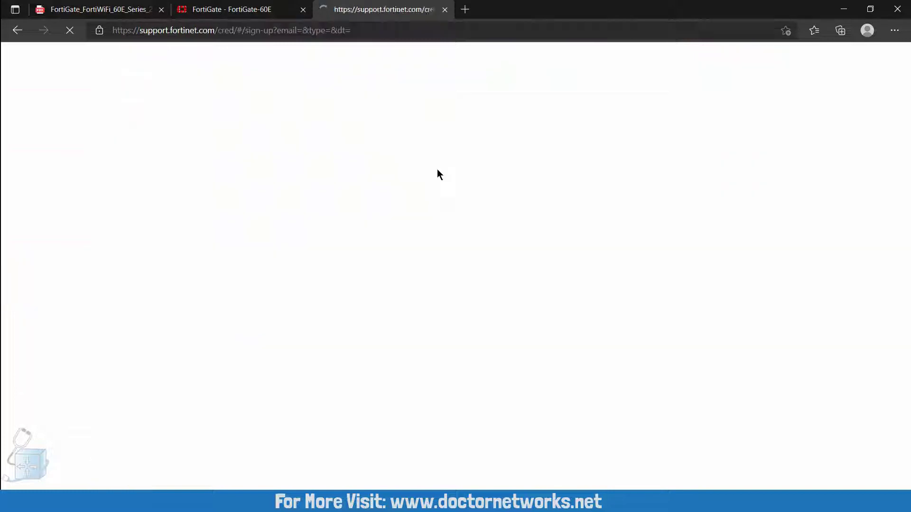
pyautogui.moveTo(54, 161); pyautogui.dragTo(589, 163)
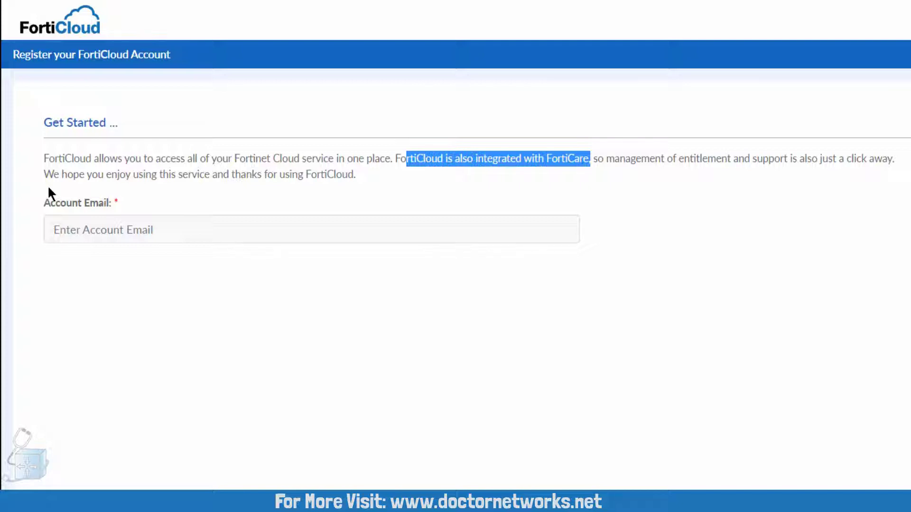
pyautogui.click(255, 234)
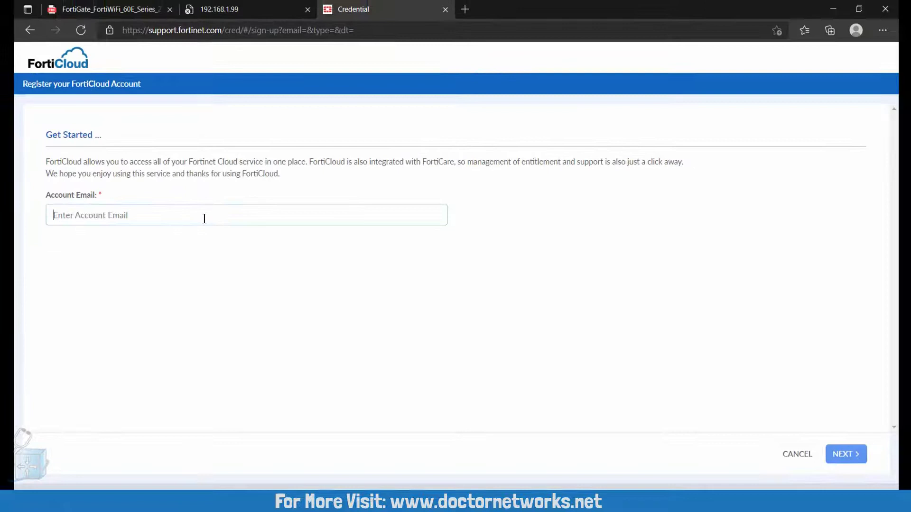
pyautogui.write('info')
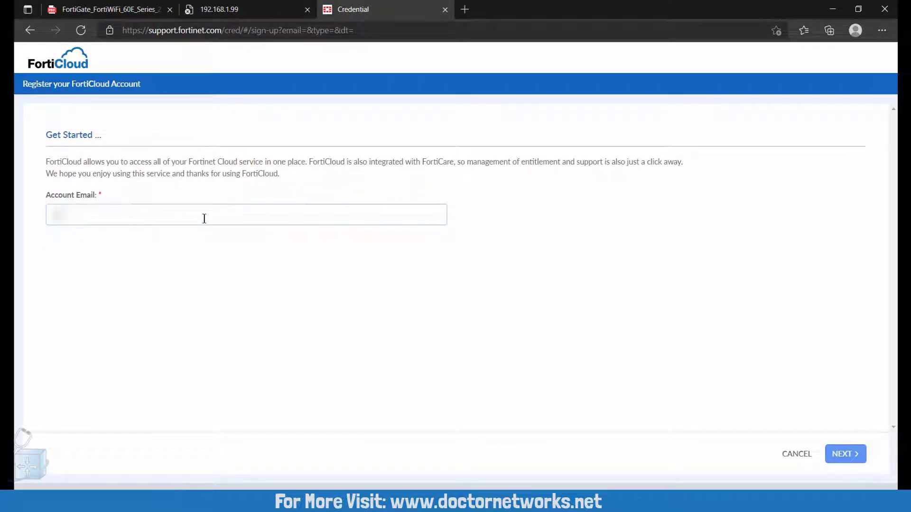
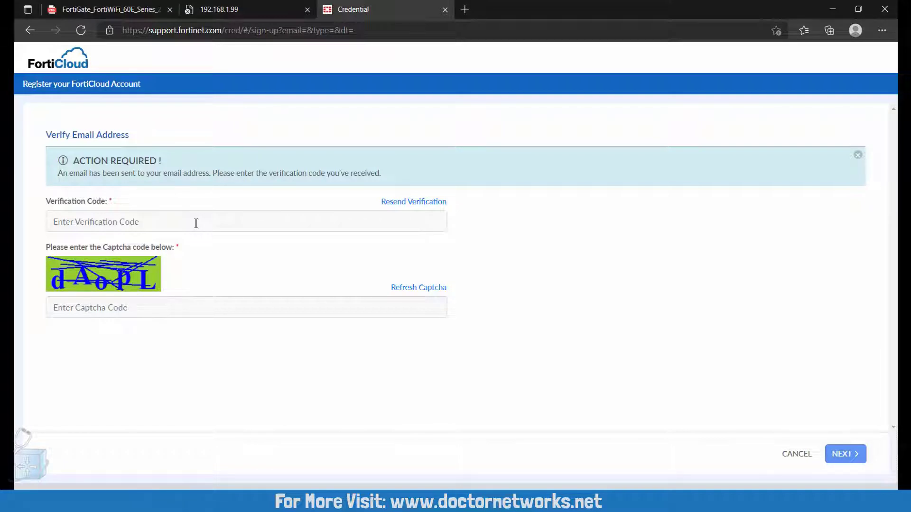
# Step: Enter the emailed verification code and the captcha text, then submit them
pyautogui.click(128, 222)
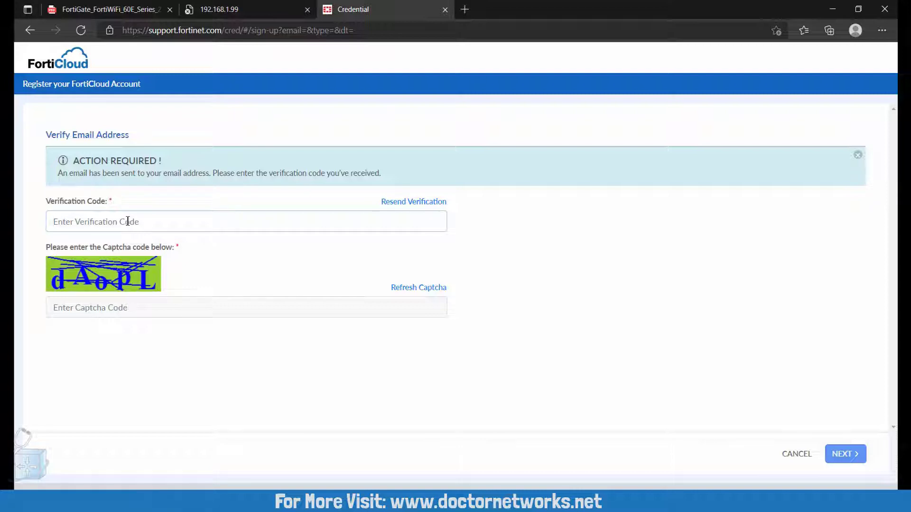
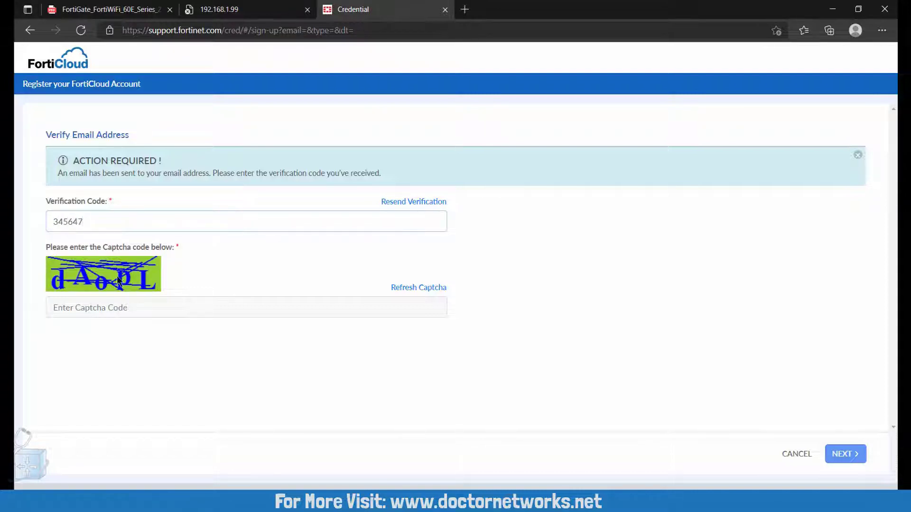
pyautogui.click(103, 308)
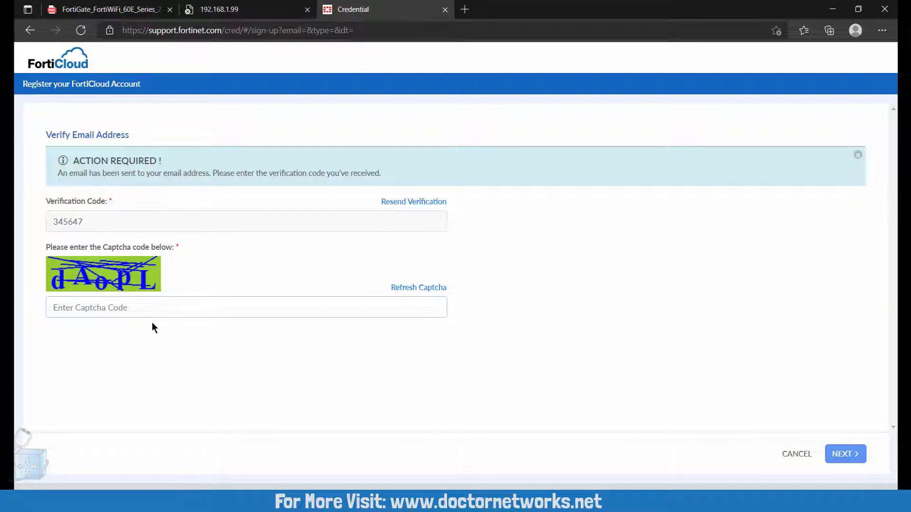
pyautogui.write('dAoPL')
pyautogui.click(847, 455)
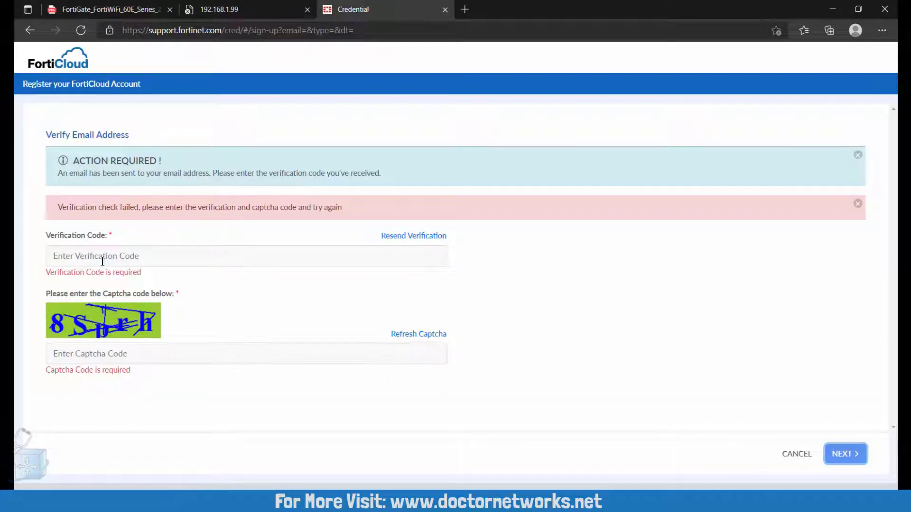
# Step: After the failed check, re-enter the verification code and new captcha and resubmit
pyautogui.click(103, 261)
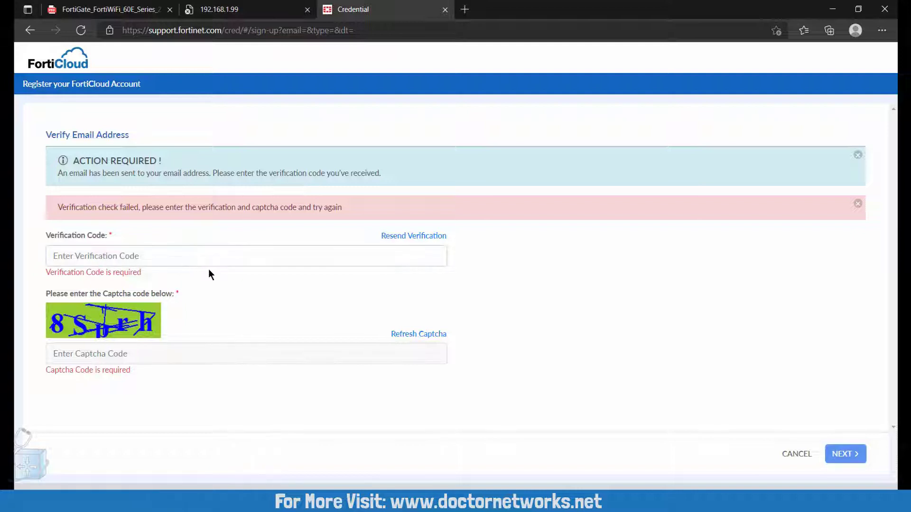
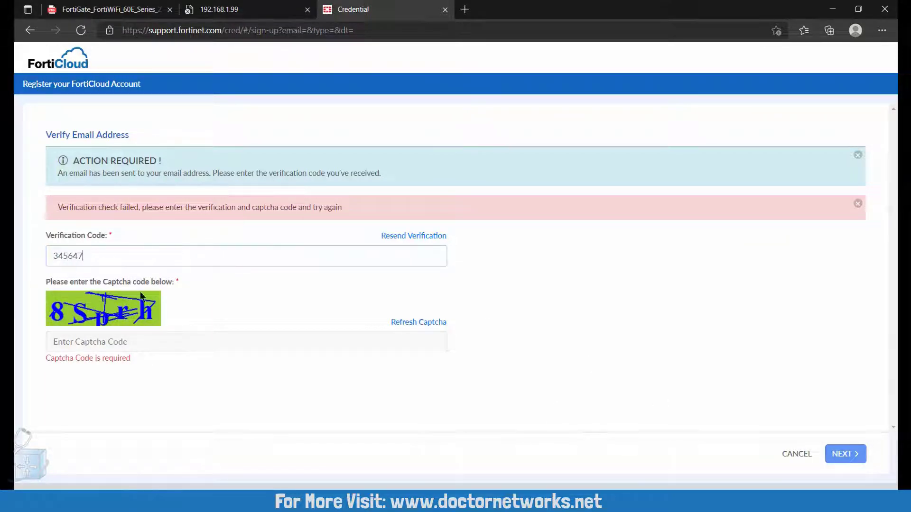
pyautogui.click(161, 342)
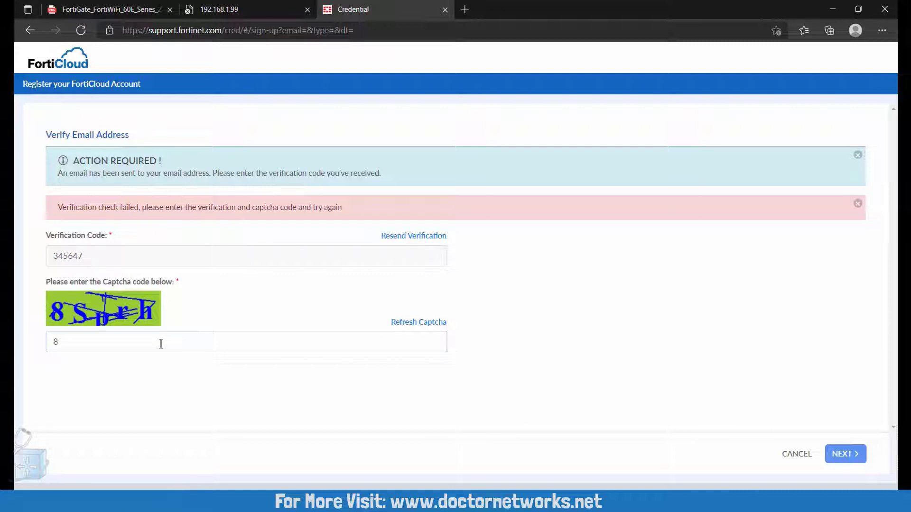
pyautogui.click(839, 456)
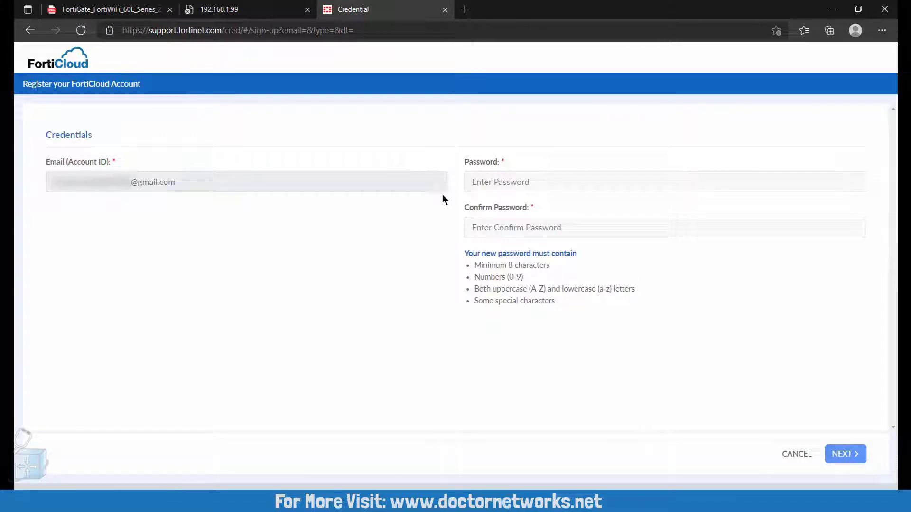
# Step: Create the FortiCloud login password, confirm it, and submit the credentials
pyautogui.click(545, 185)
pyautogui.write('******')
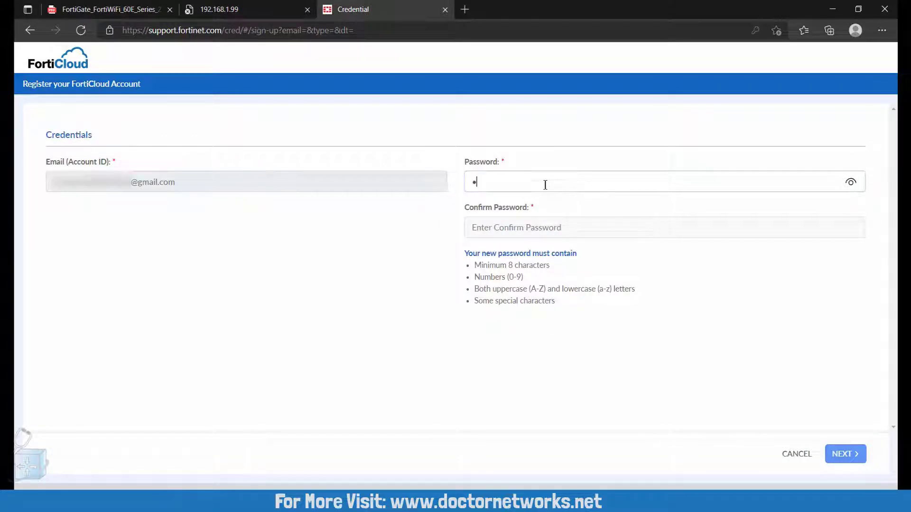
pyautogui.write('**')
pyautogui.press('Tab')
pyautogui.write('********')
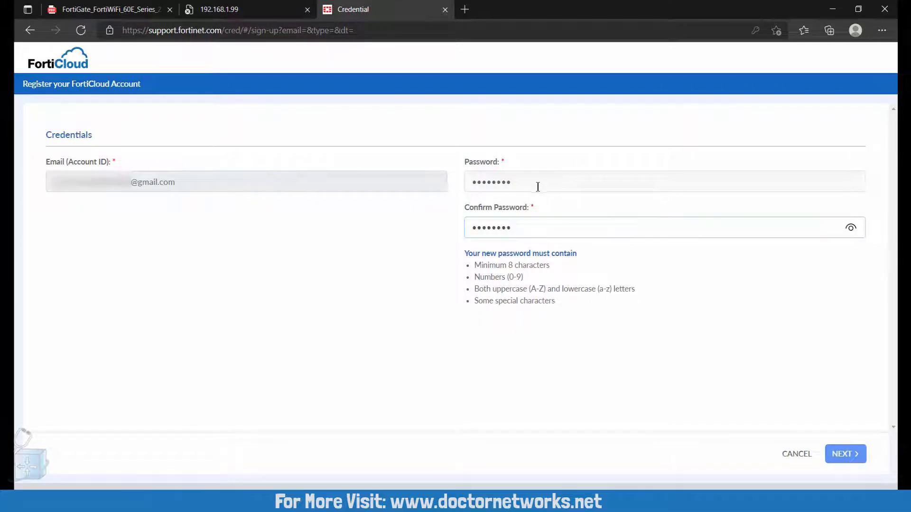
pyautogui.click(852, 457)
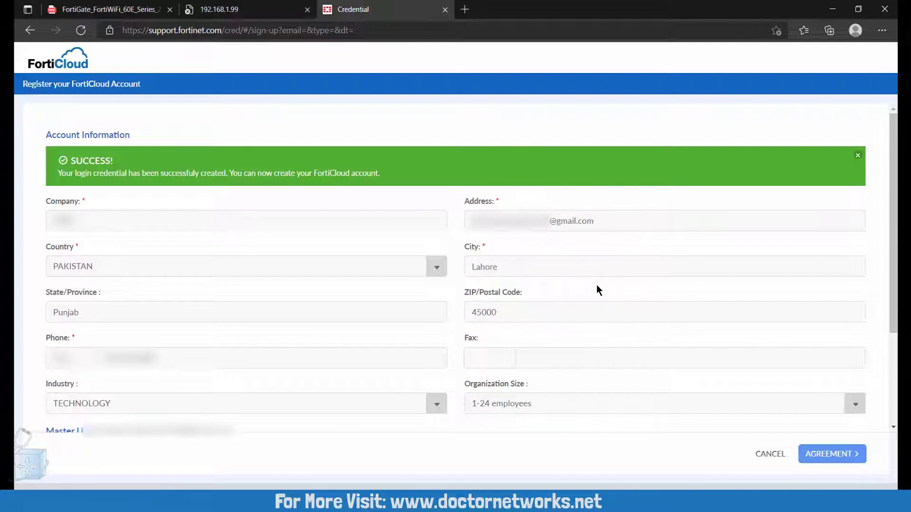
# Step: Accept the FortiCloud service agreement after scrolling its terms, and submit the registration
pyautogui.click(819, 457)
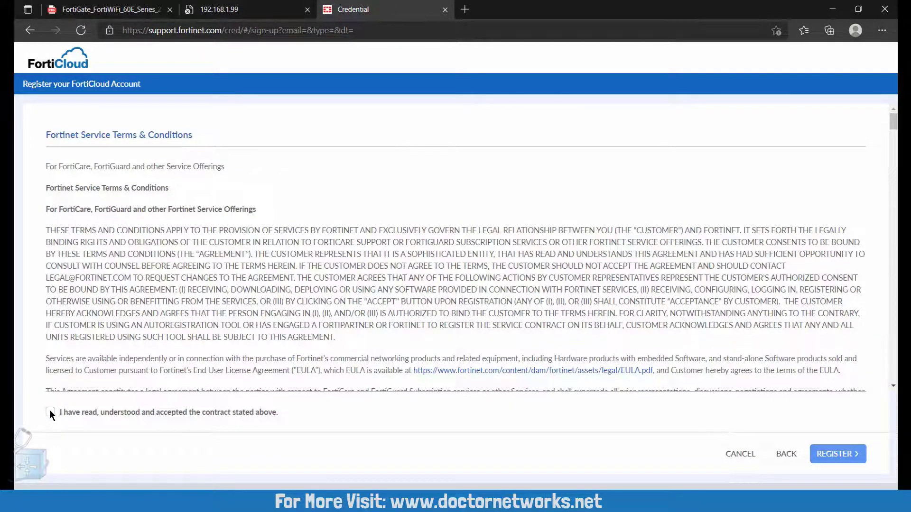
pyautogui.click(50, 412)
pyautogui.scroll(-20, 420, 195)
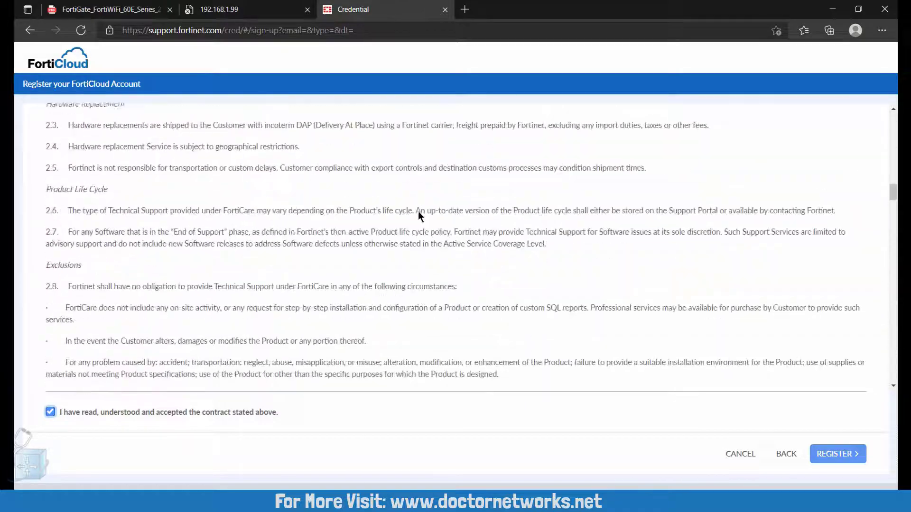
pyautogui.scroll(-15, 419, 213)
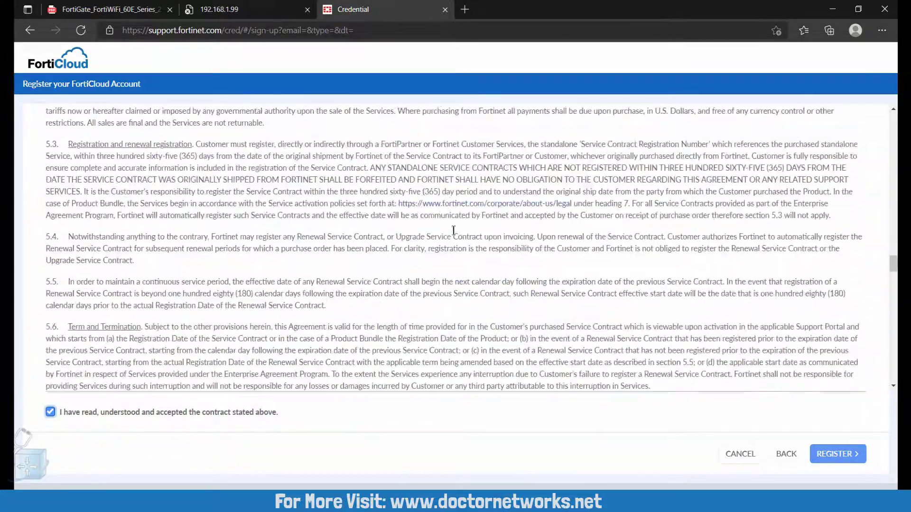
pyautogui.scroll(-15, 457, 234)
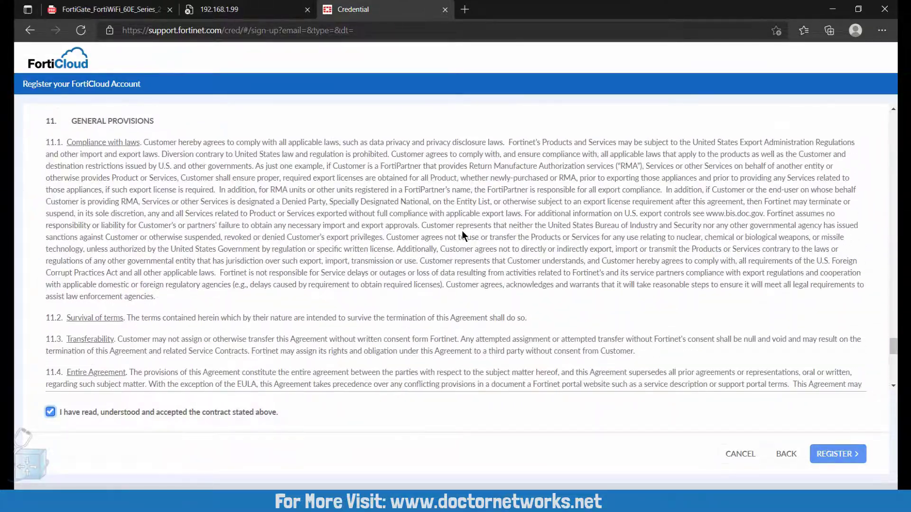
pyautogui.scroll(-3, 566, 271)
pyautogui.click(837, 454)
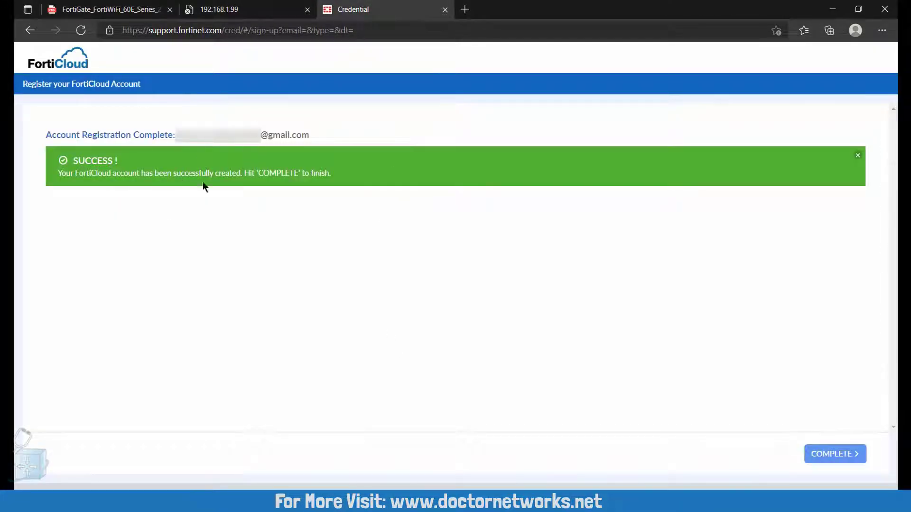
# Step: Complete setup, save the password in Edge, and log in using the saved credentials
pyautogui.click(830, 454)
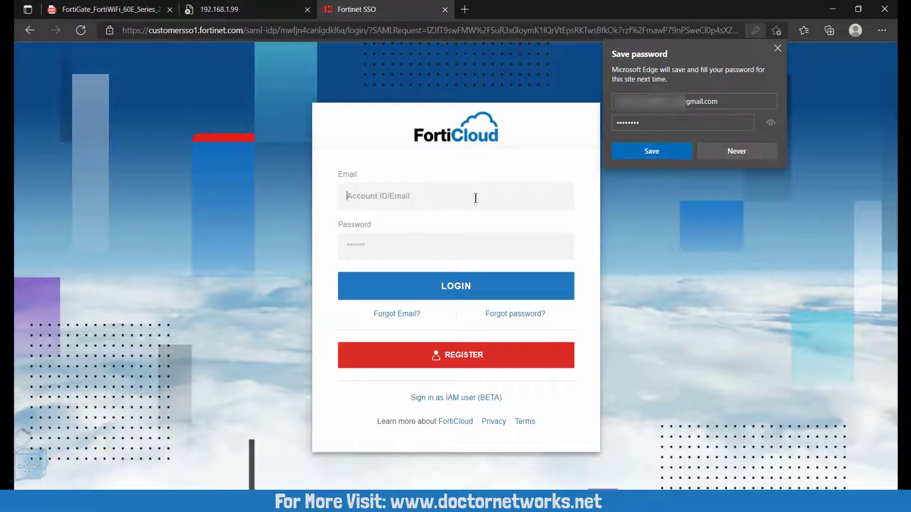
pyautogui.click(658, 152)
pyautogui.click(411, 185)
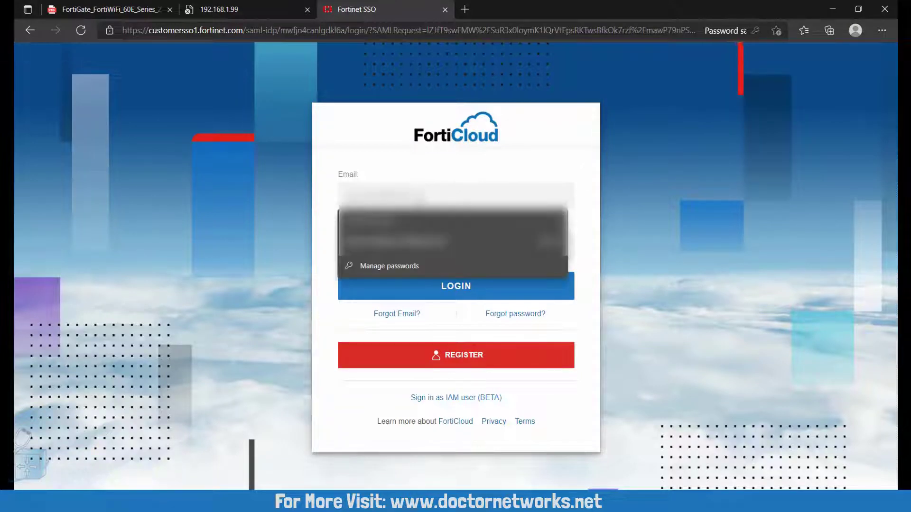
pyautogui.click(420, 234)
pyautogui.click(421, 288)
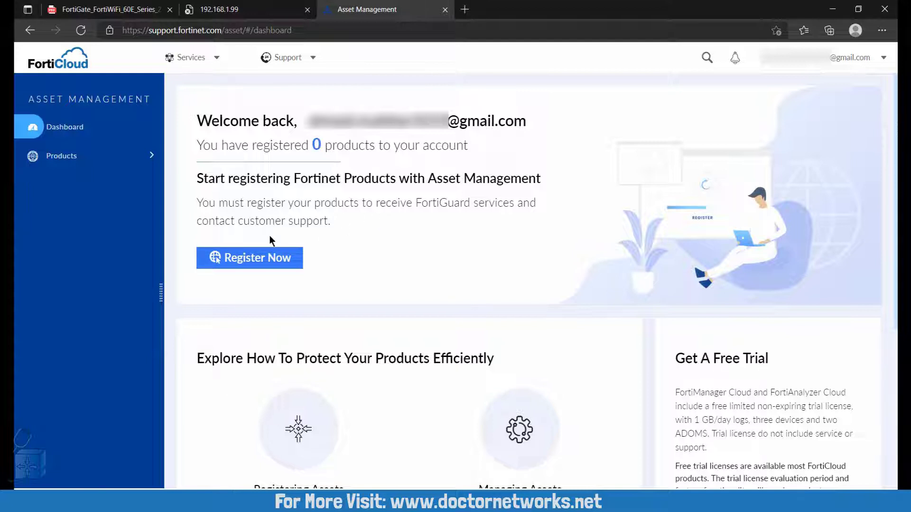
# Step: Start Register Product and review its Registration Code step and serial number option
pyautogui.click(262, 262)
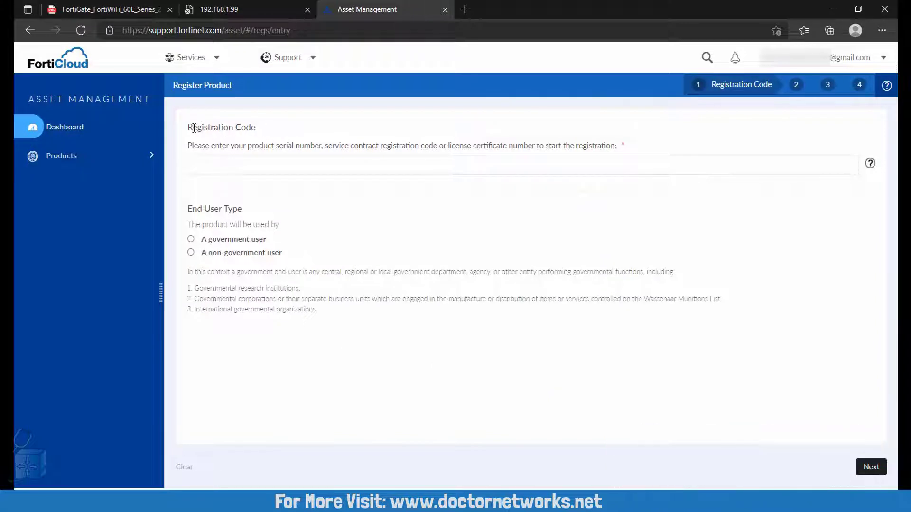
pyautogui.moveTo(190, 128); pyautogui.dragTo(248, 128)
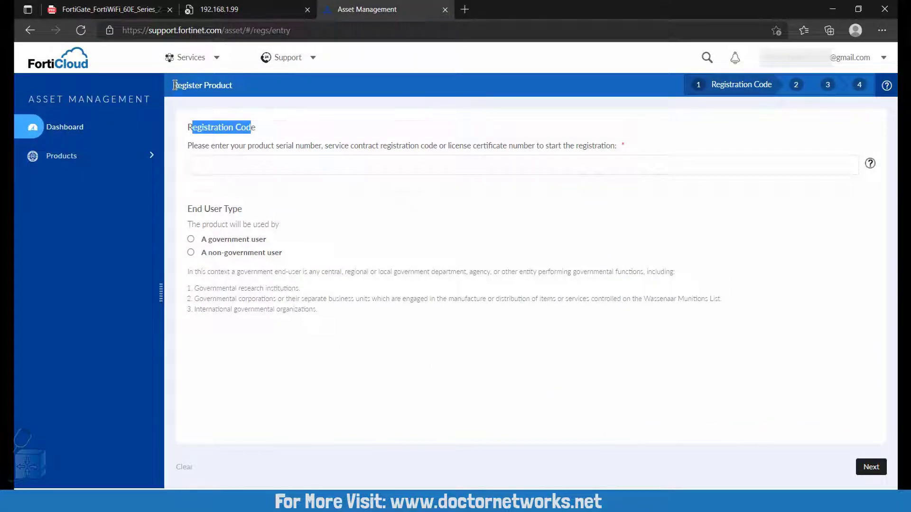
pyautogui.moveTo(173, 86); pyautogui.dragTo(232, 88)
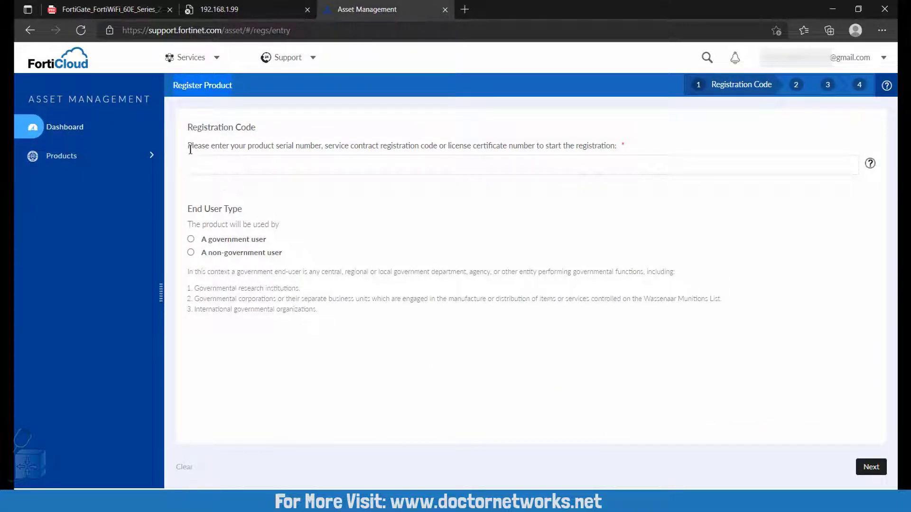
pyautogui.moveTo(189, 148); pyautogui.dragTo(239, 148)
pyautogui.click(278, 148)
pyautogui.moveTo(276, 145); pyautogui.dragTo(536, 148)
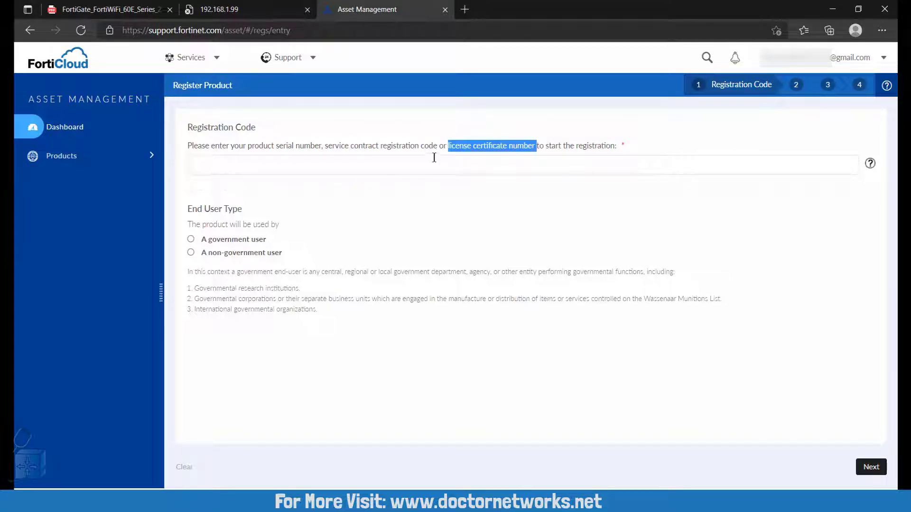
pyautogui.click(225, 168)
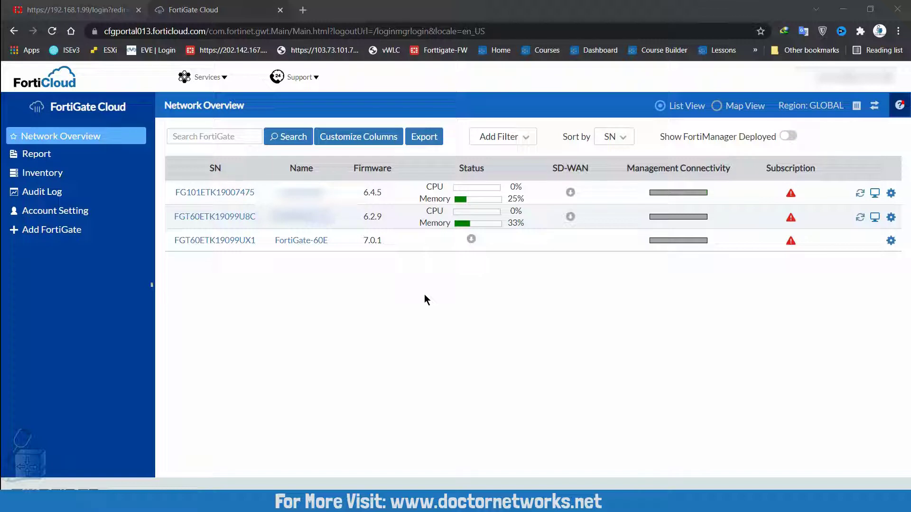
# Step: Go through Asset Management > Products > My Assets to the FGT60ETK19099UX1 detail page
pyautogui.click(222, 78)
pyautogui.click(207, 126)
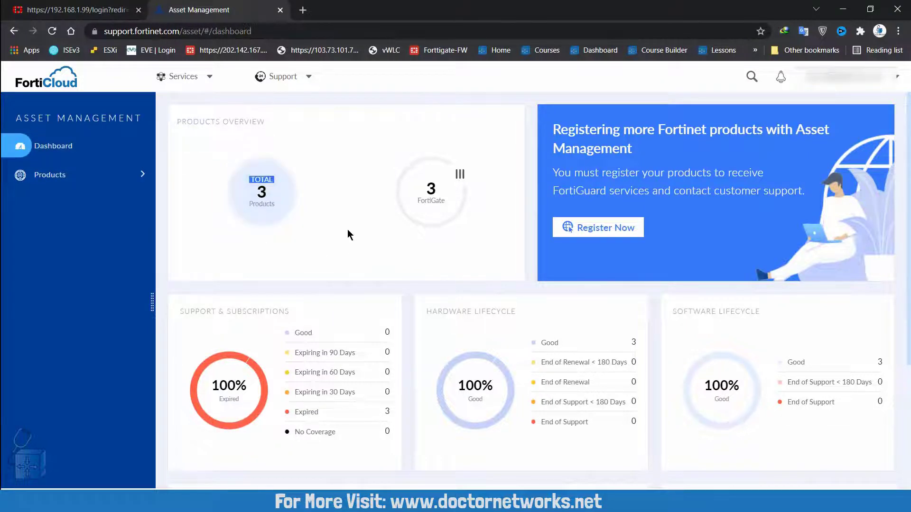
pyautogui.click(140, 174)
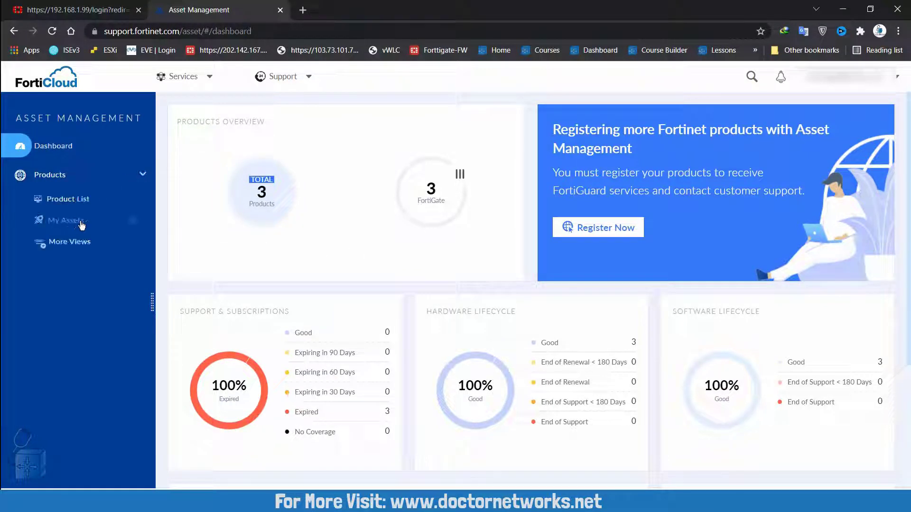
pyautogui.click(86, 226)
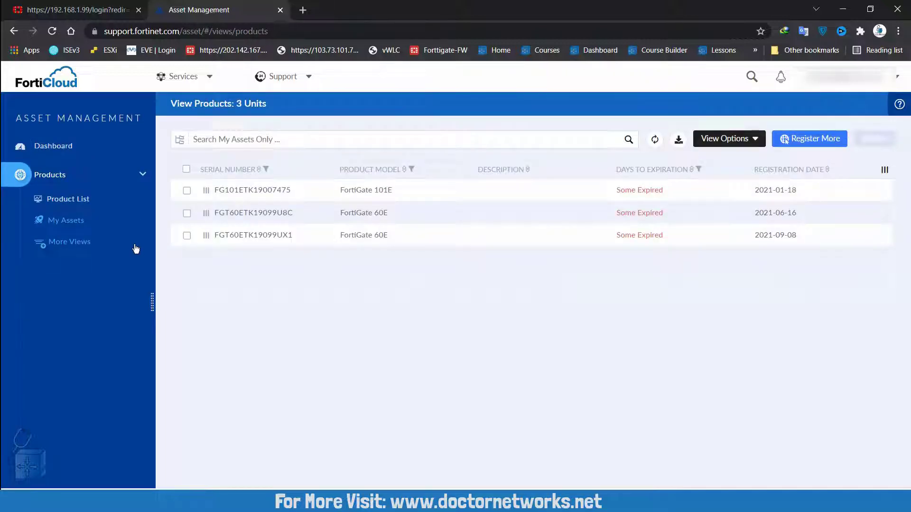
pyautogui.click(236, 237)
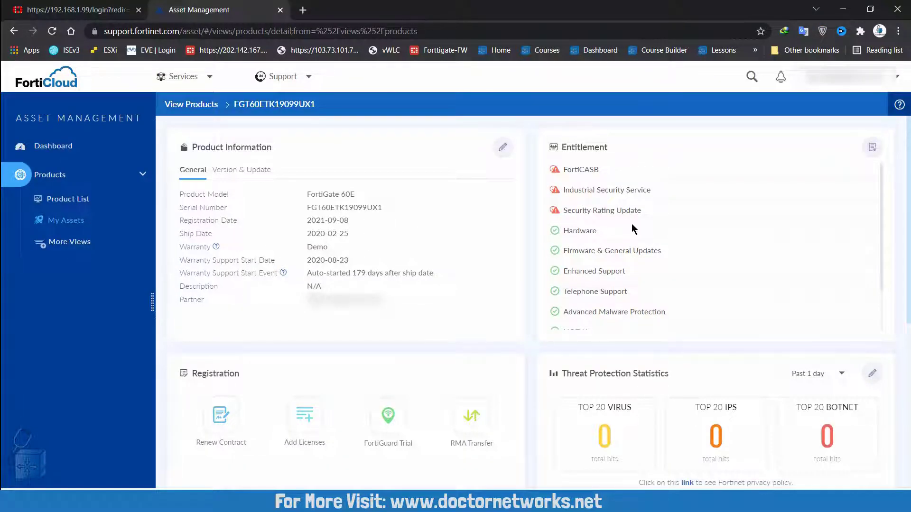
pyautogui.scroll(-2, 696, 236)
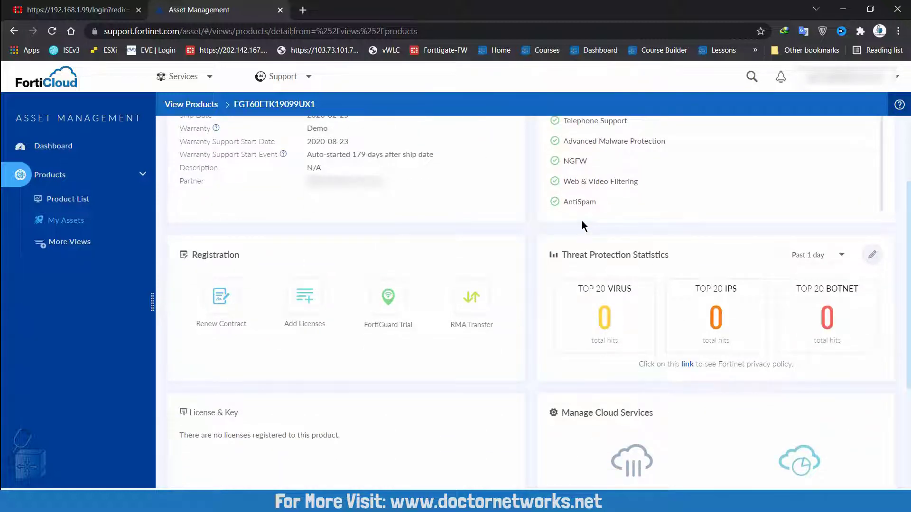
pyautogui.scroll(3, 577, 214)
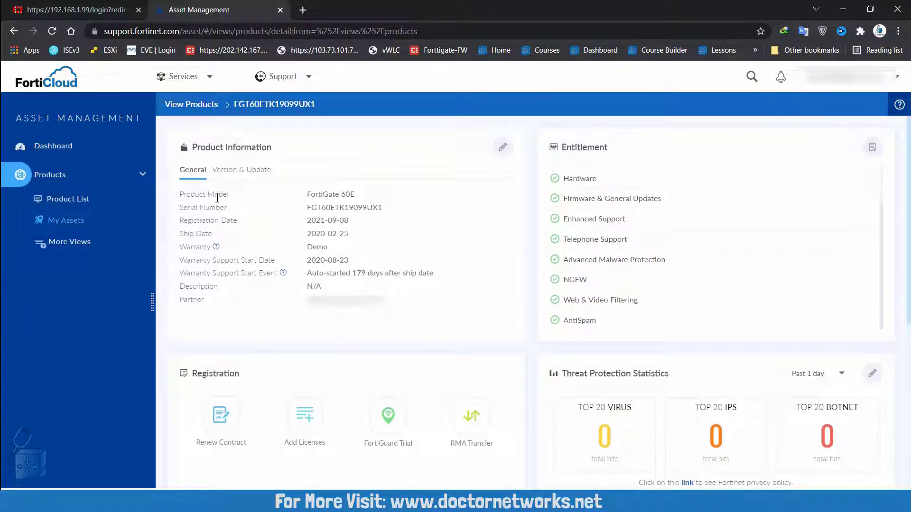
# Step: Browse the Services and Support menus, then switch to the FortiGate login tab at 192.168.1.99
pyautogui.click(210, 81)
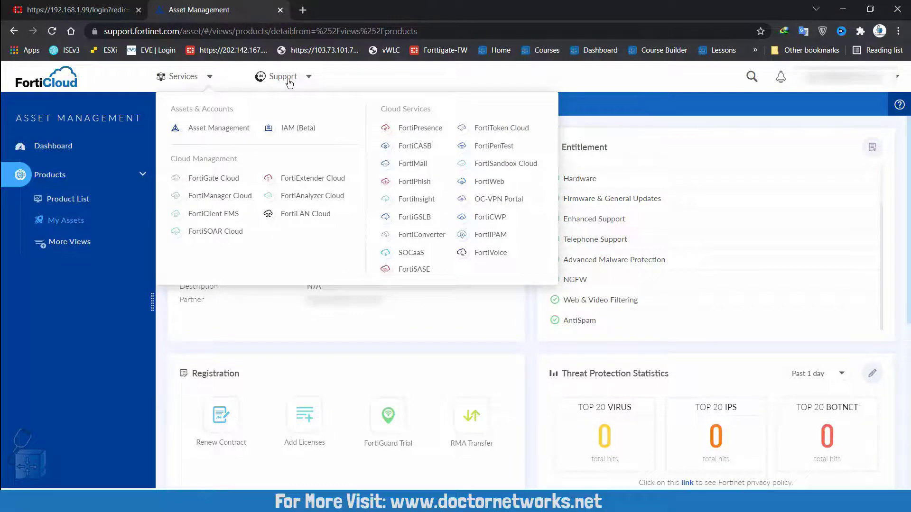
pyautogui.click(309, 81)
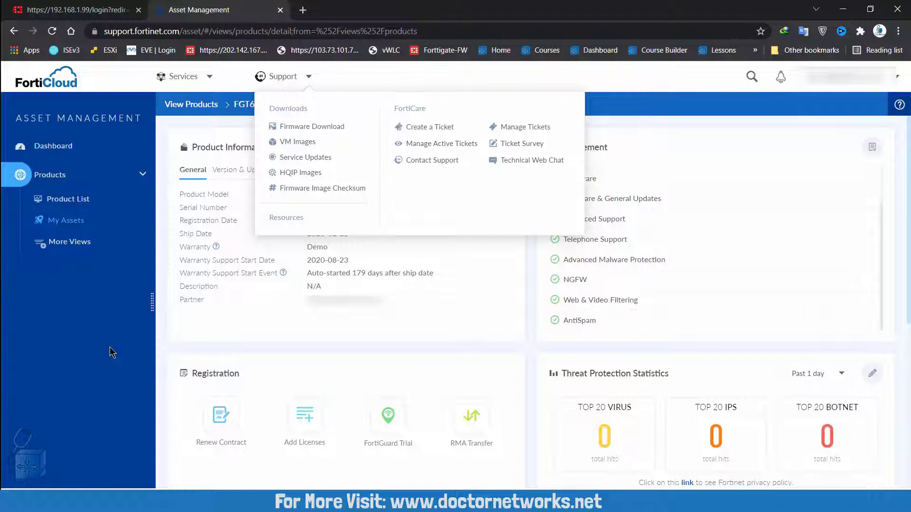
pyautogui.click(98, 14)
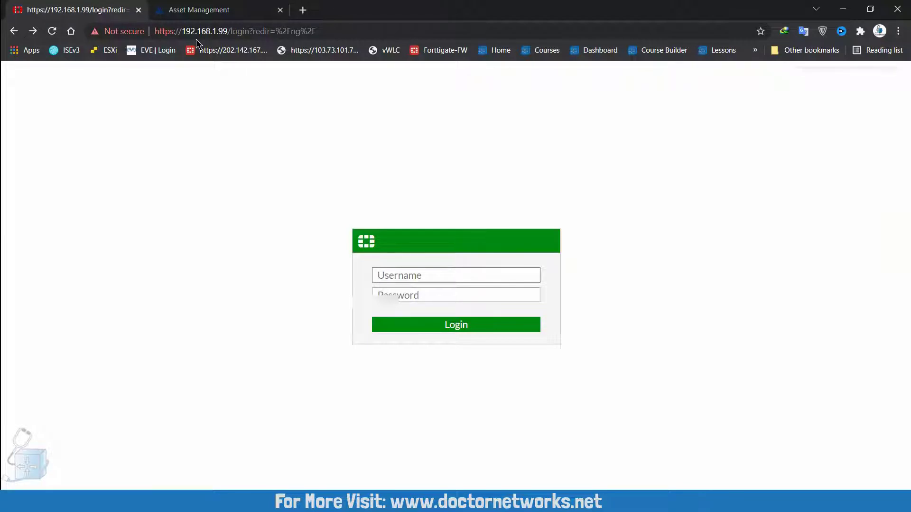
# Step: View the FortiGate-60E Status dashboard in the browser, then open and dismiss the Start menu
pyautogui.click(199, 10)
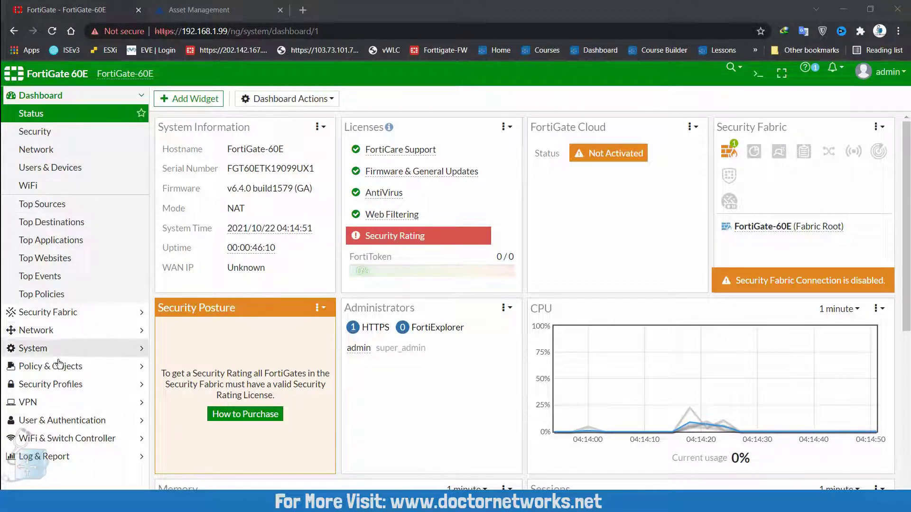
pyautogui.moveTo(37, 202)
pyautogui.press('super')
pyautogui.press('Escape')
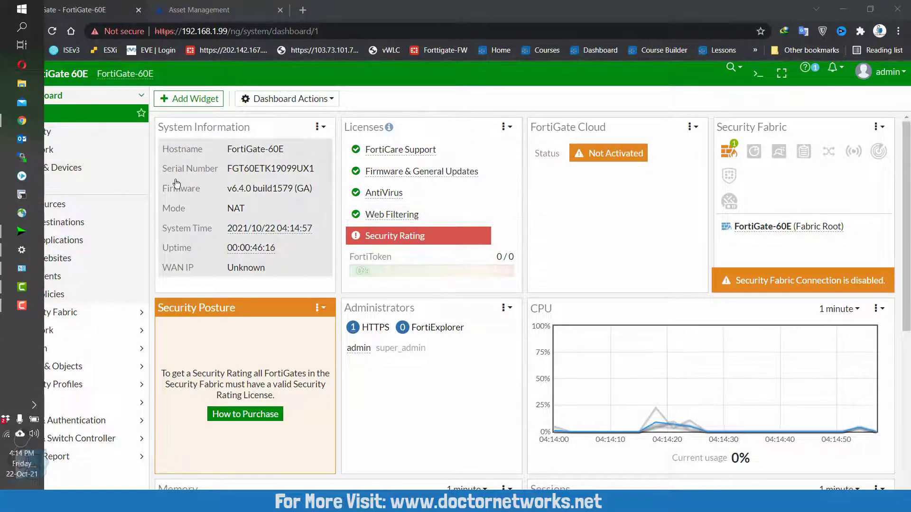
# Step: Quick Connect via SSH in SecureCRT to 192.168.1.99 as admin, accepting the host key
pyautogui.hotkey('alt', 'Tab')
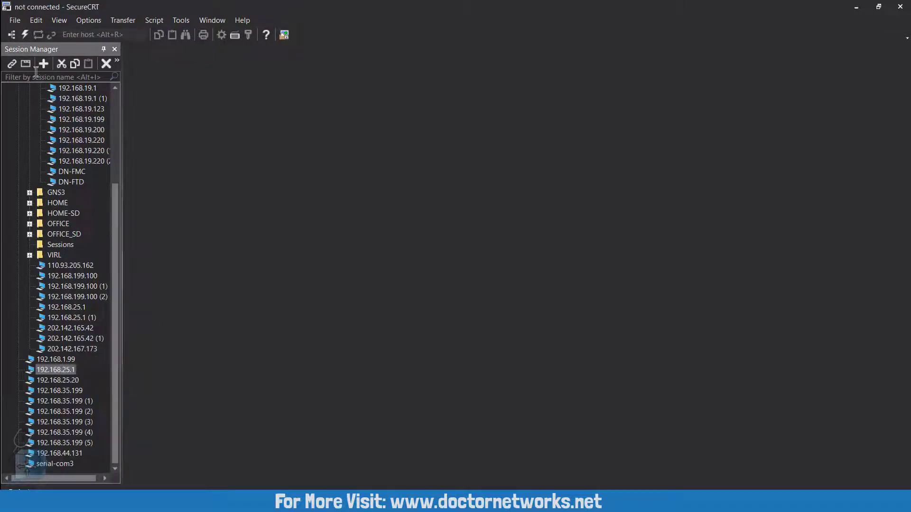
pyautogui.click(24, 34)
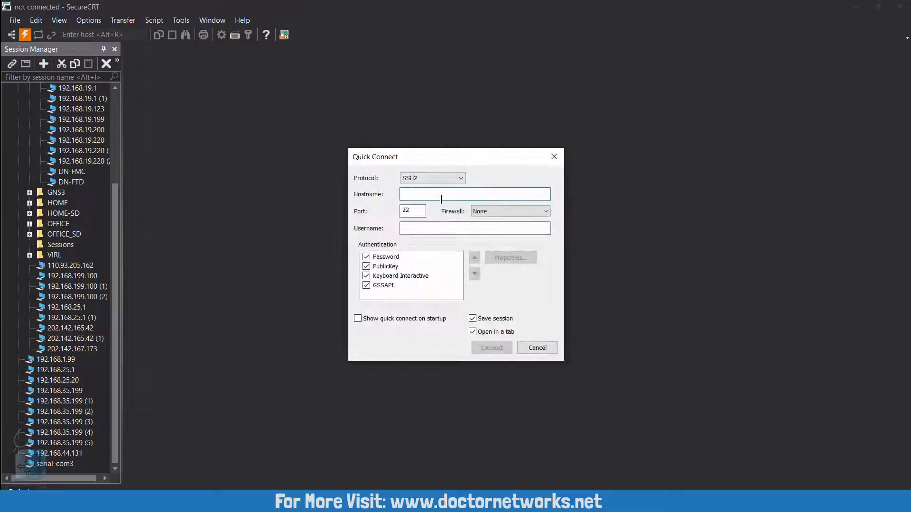
pyautogui.write('192.168.')
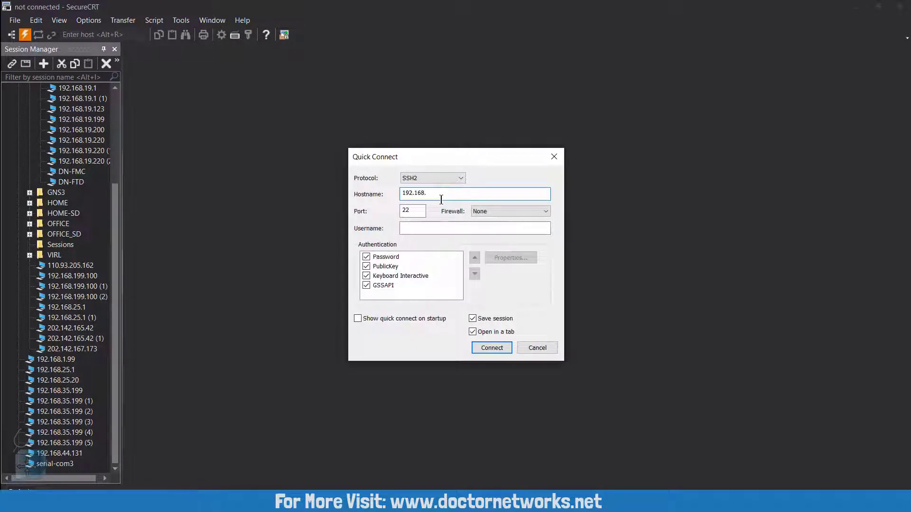
pyautogui.write('1.99')
pyautogui.press('Tab')
pyautogui.press('Tab')
pyautogui.press('Tab')
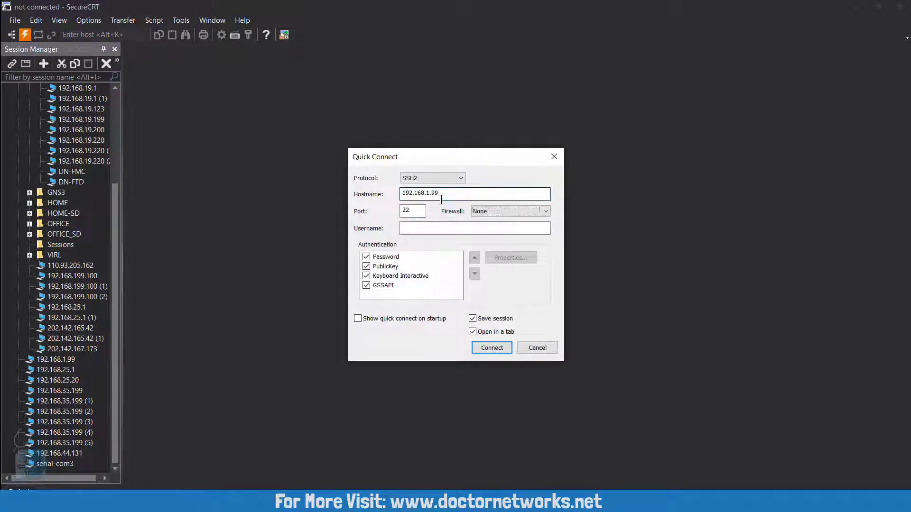
pyautogui.write('admin')
pyautogui.press('Return')
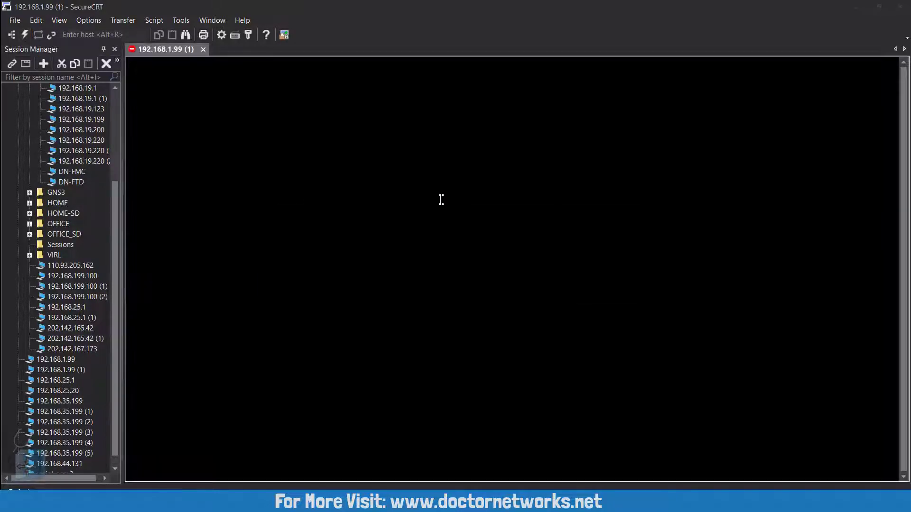
pyautogui.press('Return')
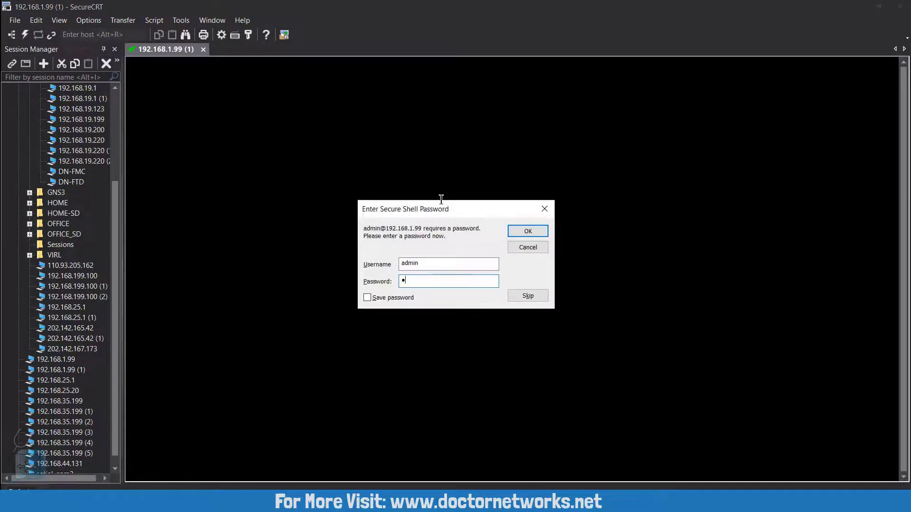
pyautogui.press('Return')
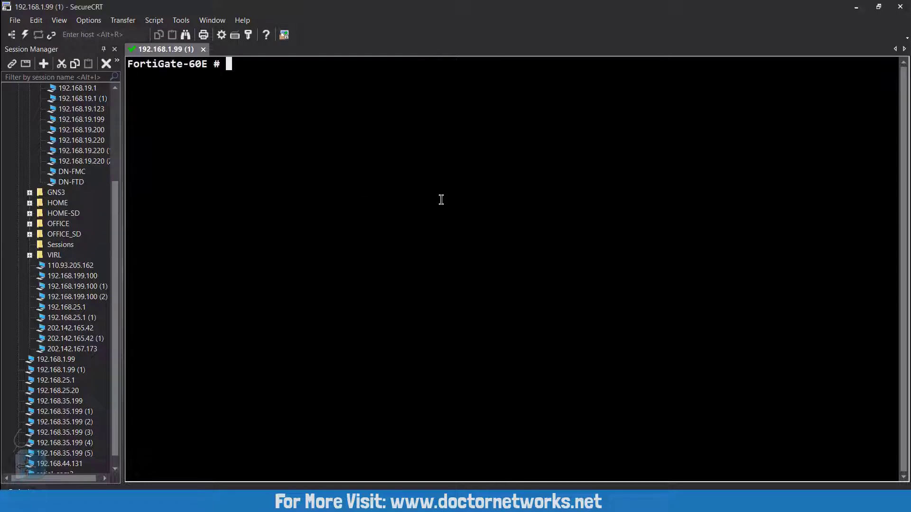
# Step: Run 'execute ping 4.2.2.2' and stop it, showing sendto failed with 100% loss
pyautogui.press('Return')
pyautogui.press('Return')
pyautogui.press('Return')
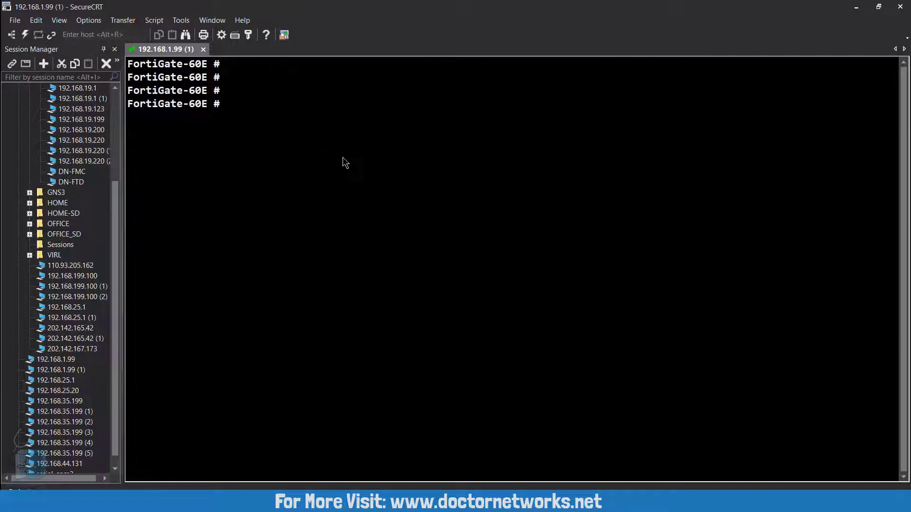
pyautogui.write('execute ping 4.2')
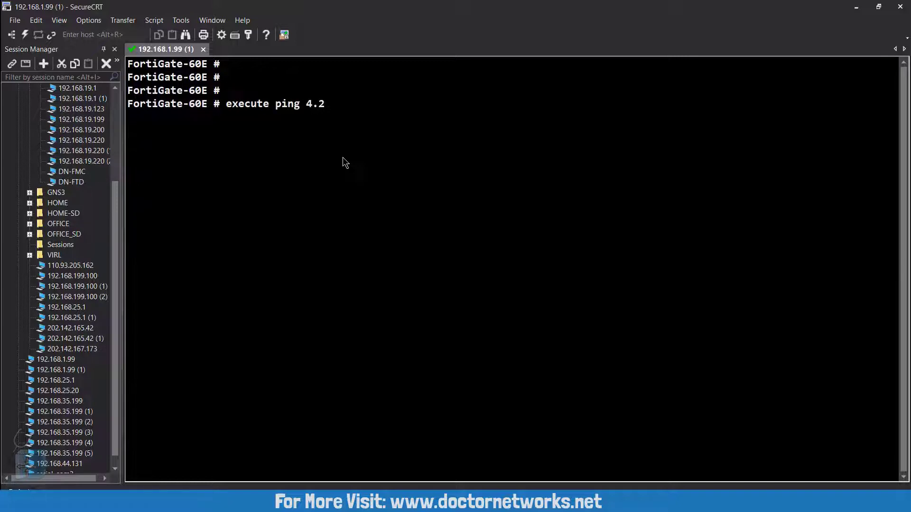
pyautogui.write('.2.2')
pyautogui.press('Return')
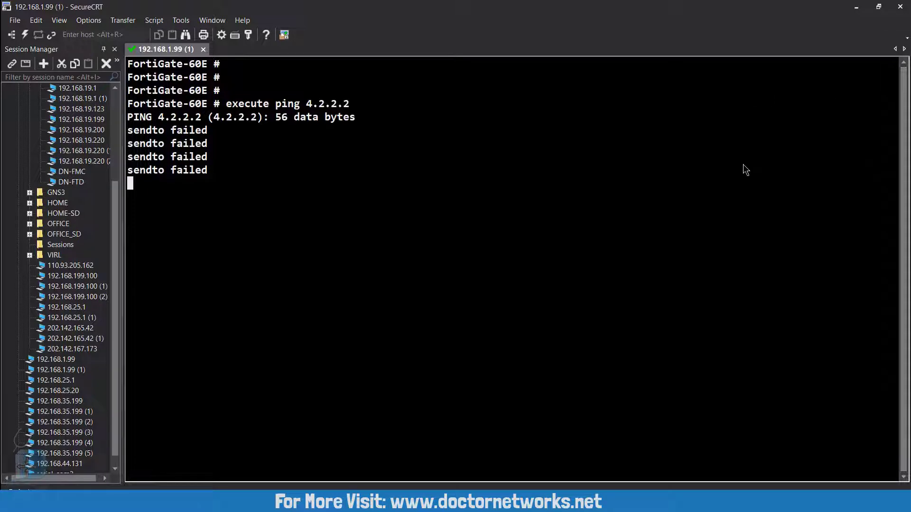
pyautogui.hotkey('ctrl', 'c')
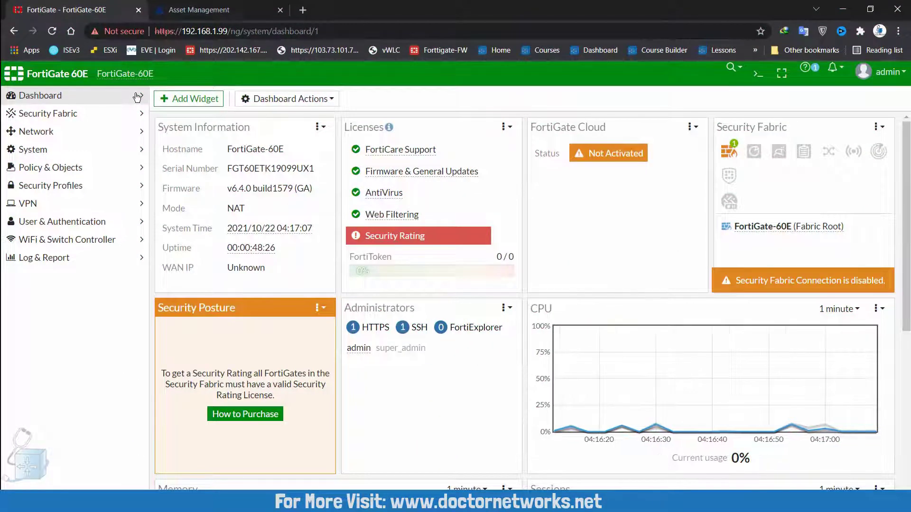
# Step: Open Network > Interfaces and edit the internal hardware switch interface (192.168.1.99)
pyautogui.click(137, 133)
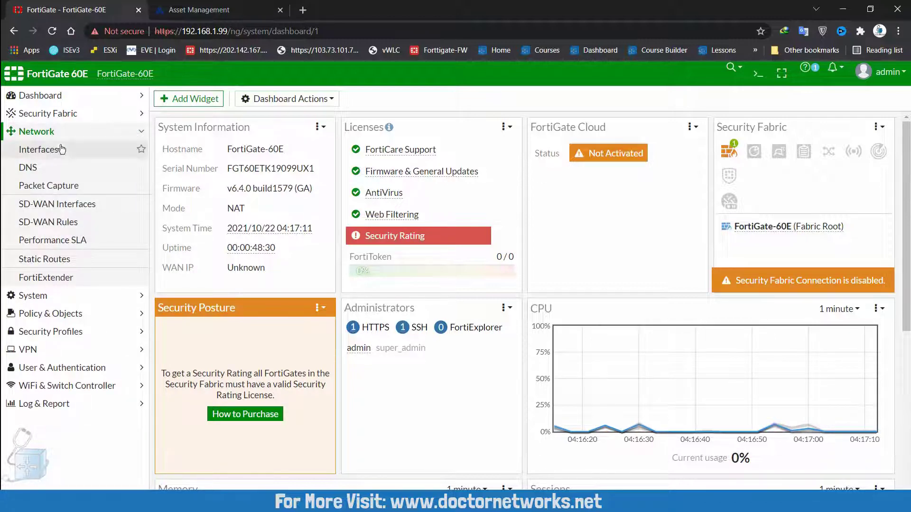
pyautogui.click(52, 152)
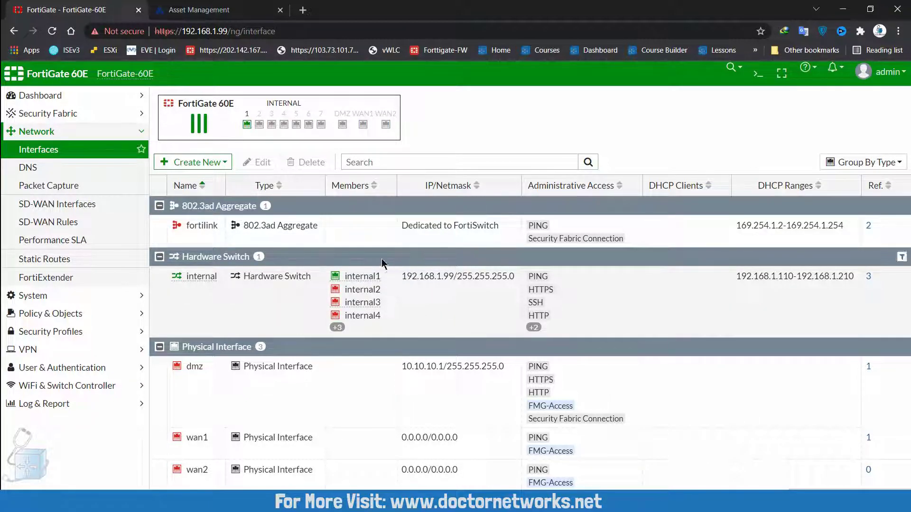
pyautogui.doubleClick(297, 313)
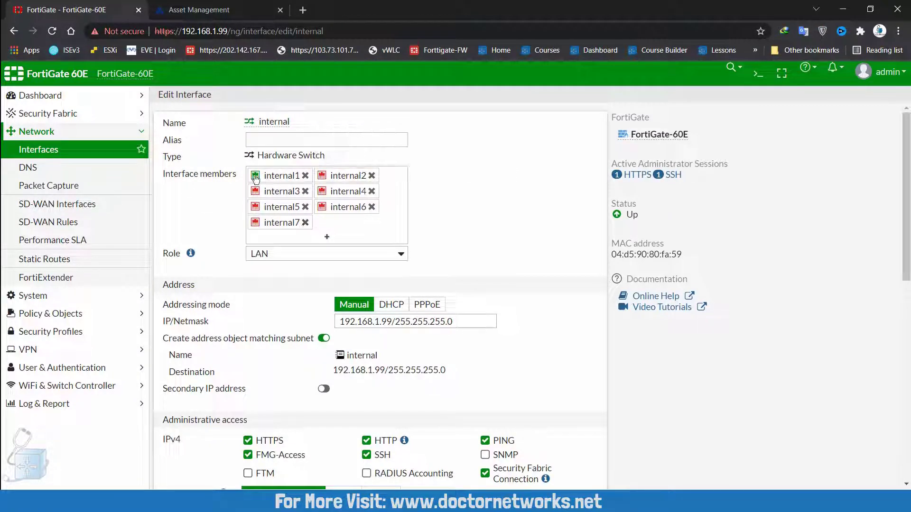
# Step: Verify the internal interface's DHCP range 192.168.1.110-192.168.1.210, then return to the Interfaces list
pyautogui.moveTo(259, 178)
pyautogui.moveTo(391, 322); pyautogui.dragTo(318, 326)
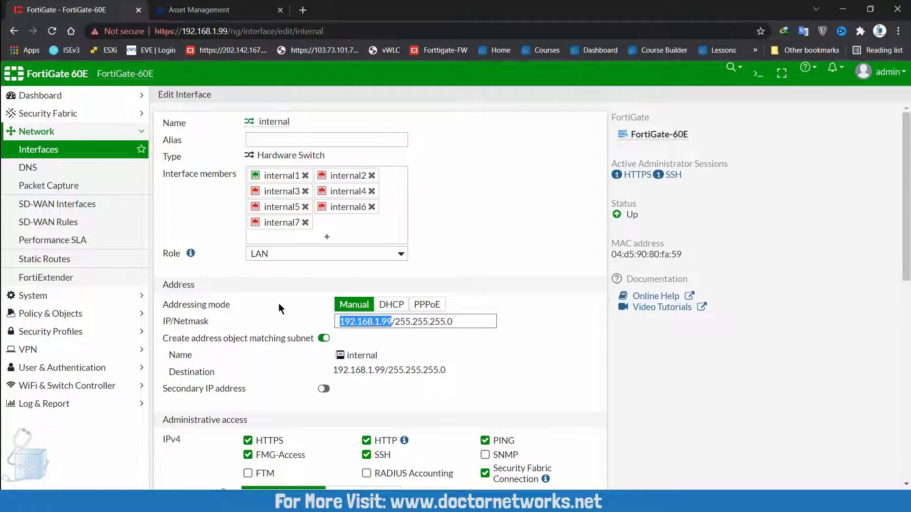
pyautogui.scroll(-1, 279, 304)
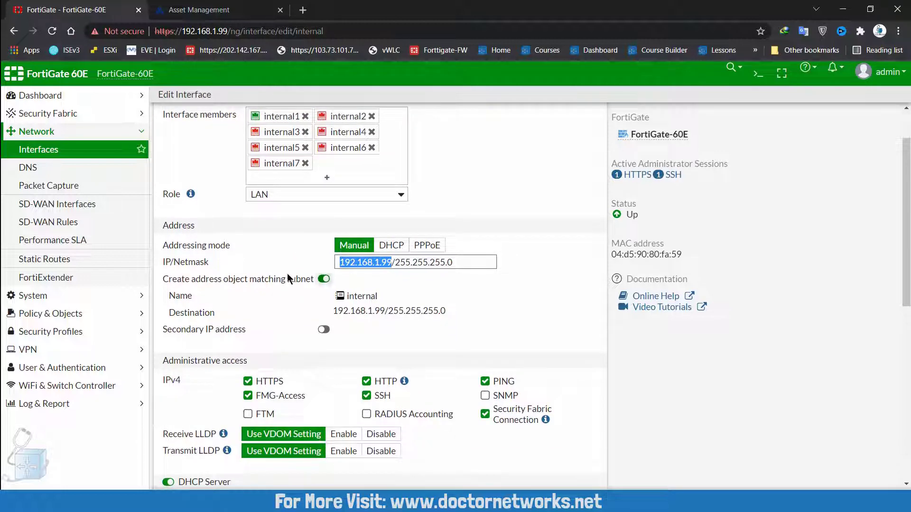
pyautogui.scroll(-2, 288, 279)
pyautogui.scroll(-1, 198, 352)
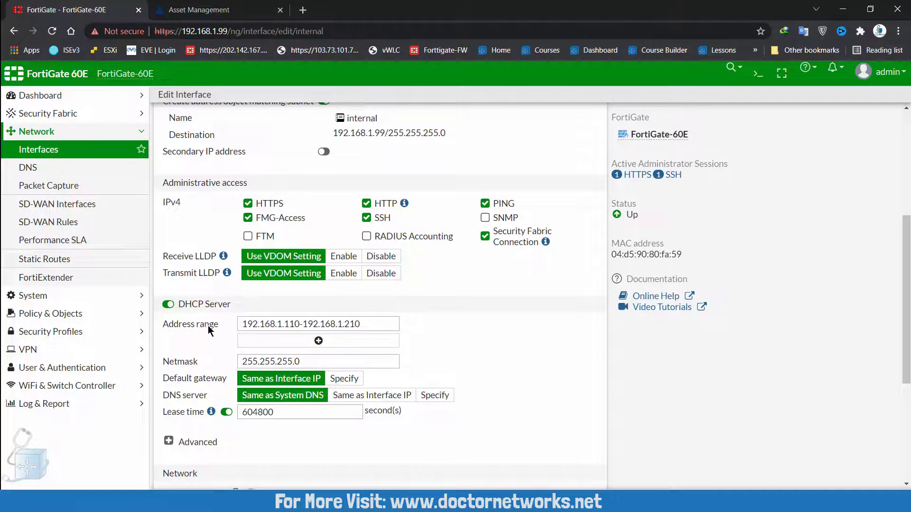
pyautogui.click(245, 324)
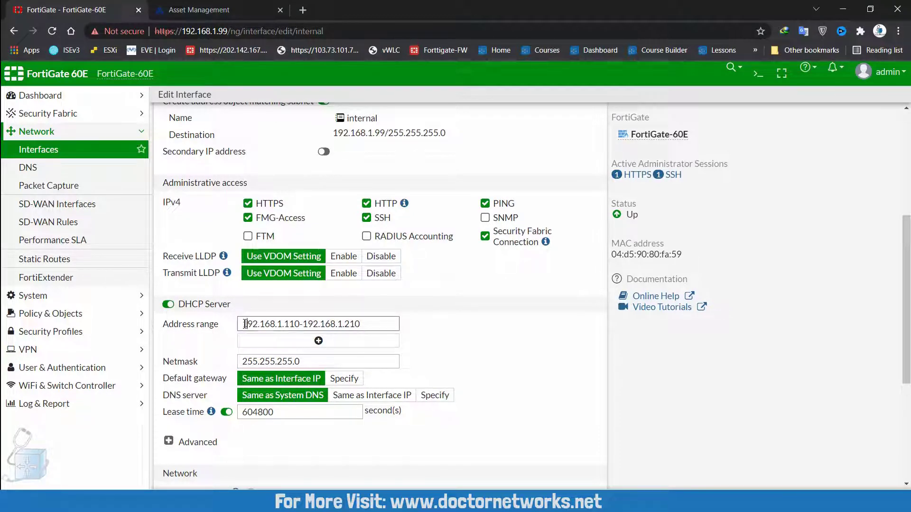
pyautogui.moveTo(244, 324); pyautogui.dragTo(361, 326)
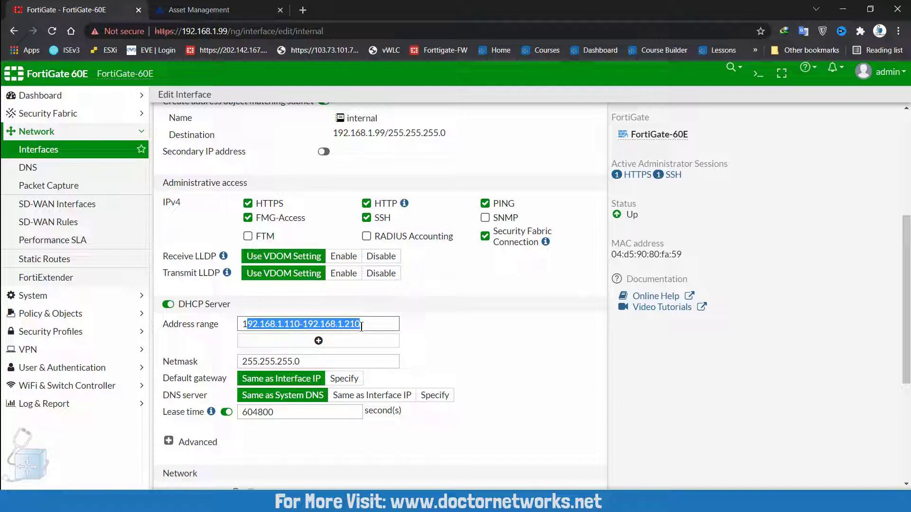
pyautogui.moveTo(300, 324); pyautogui.dragTo(247, 318)
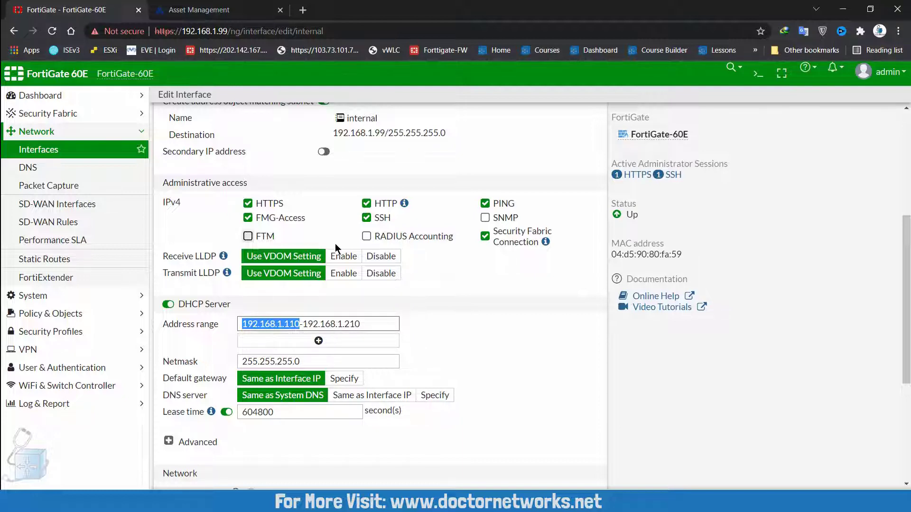
pyautogui.scroll(5, 411, 270)
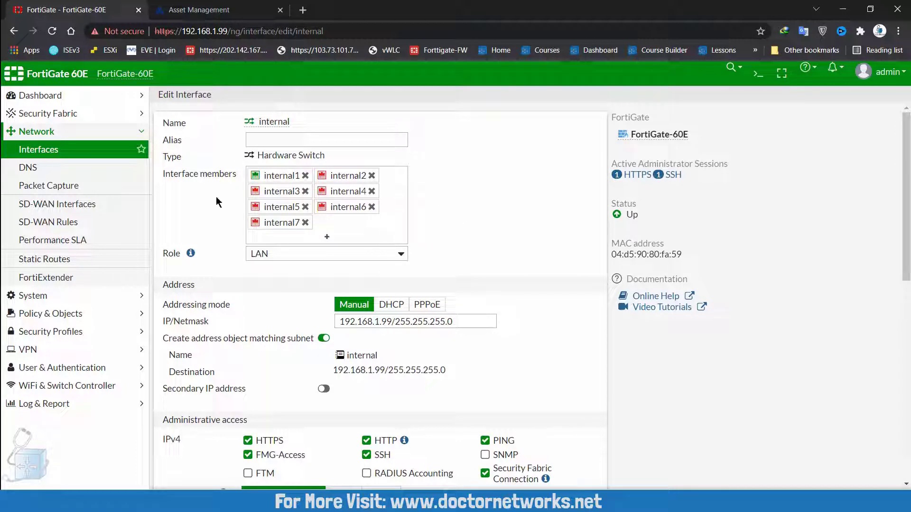
pyautogui.click(79, 151)
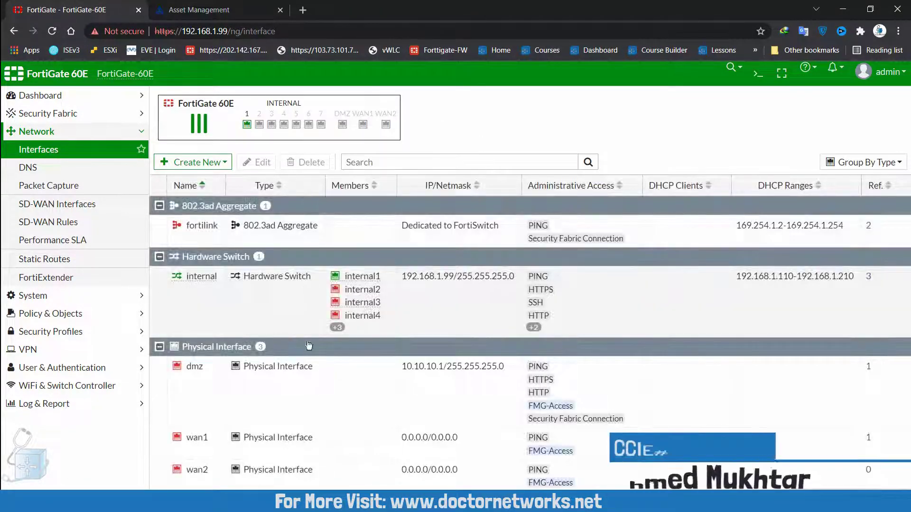
# Step: Set wan1's addressing mode to DHCP and refresh Interfaces to show 192.168.25.3/255.255.255.0
pyautogui.moveTo(196, 442)
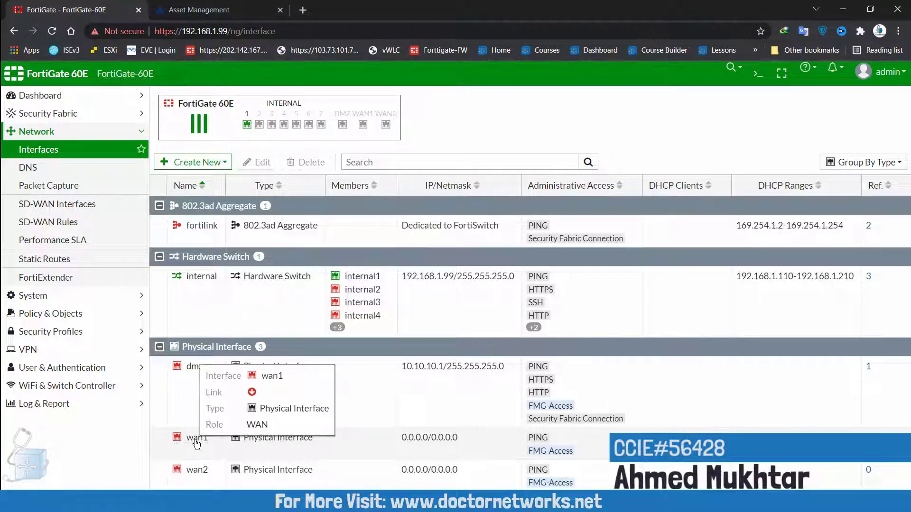
pyautogui.doubleClick(201, 446)
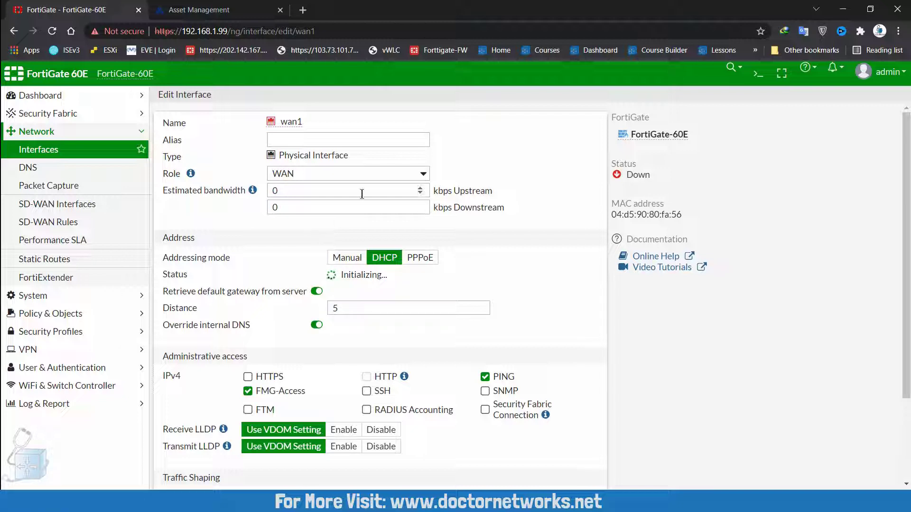
pyautogui.click(55, 153)
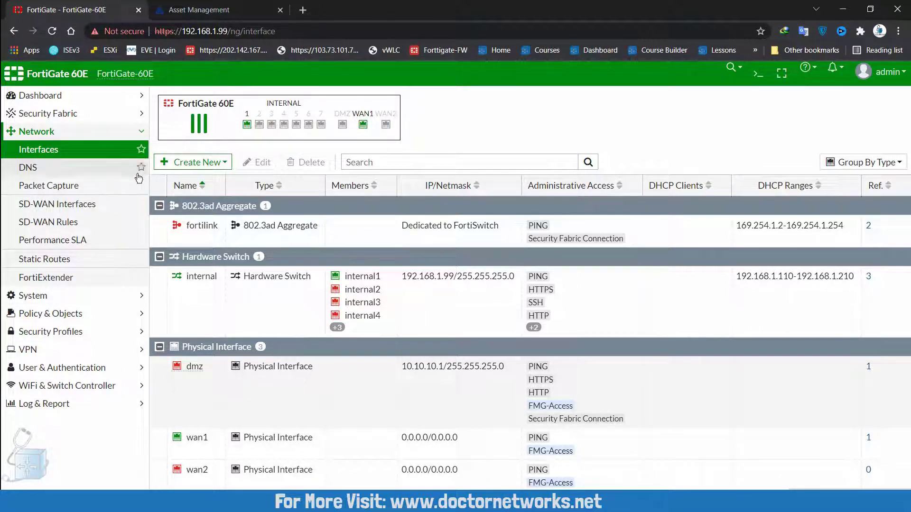
pyautogui.click(55, 34)
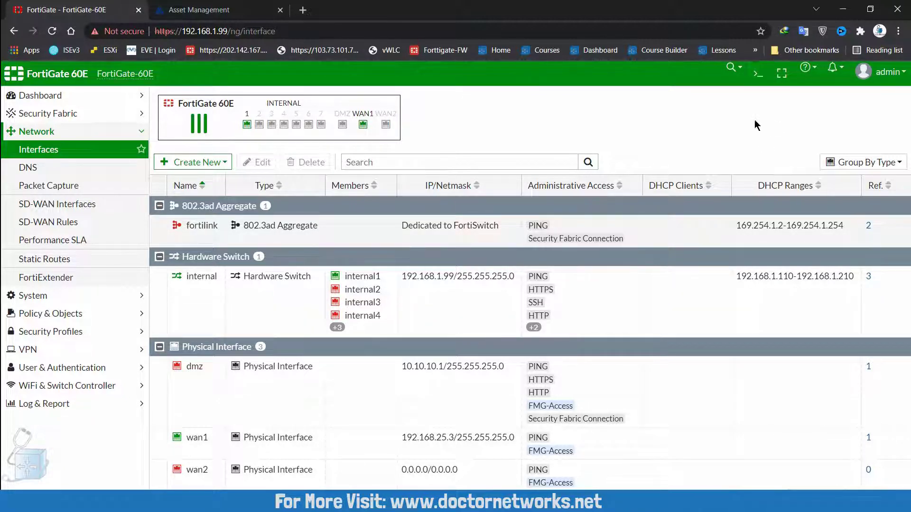
pyautogui.click(757, 76)
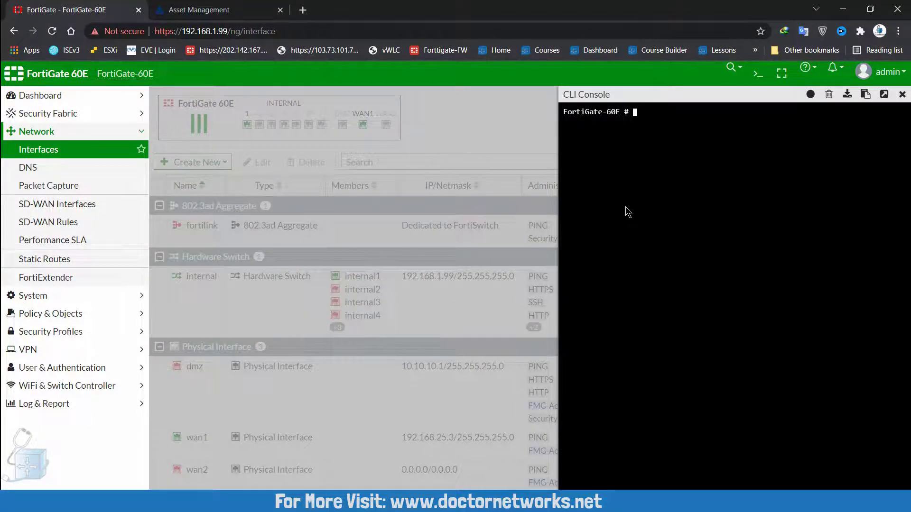
# Step: Run 'execute ping 4.2.2.2' and 'execute ping google.com' in the CLI Console, stopping each
pyautogui.write('execute ping ')
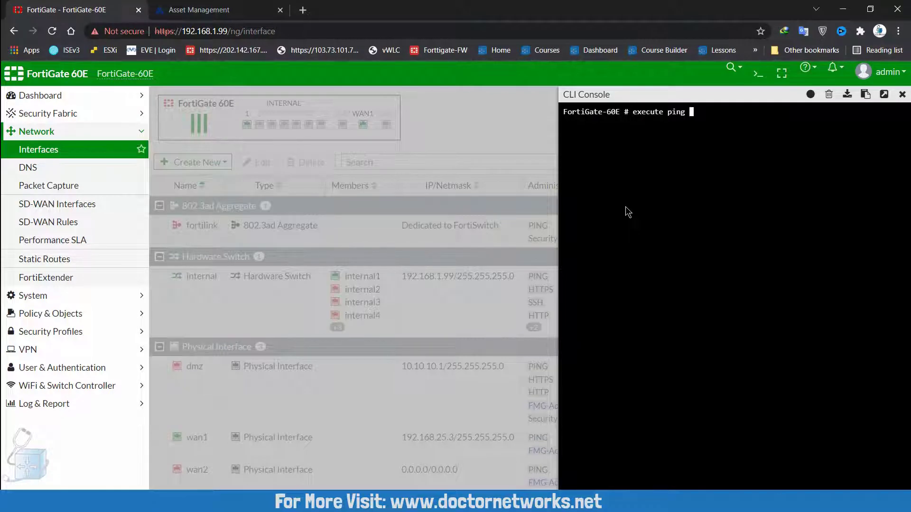
pyautogui.write('4.2.2.2')
pyautogui.press('Return')
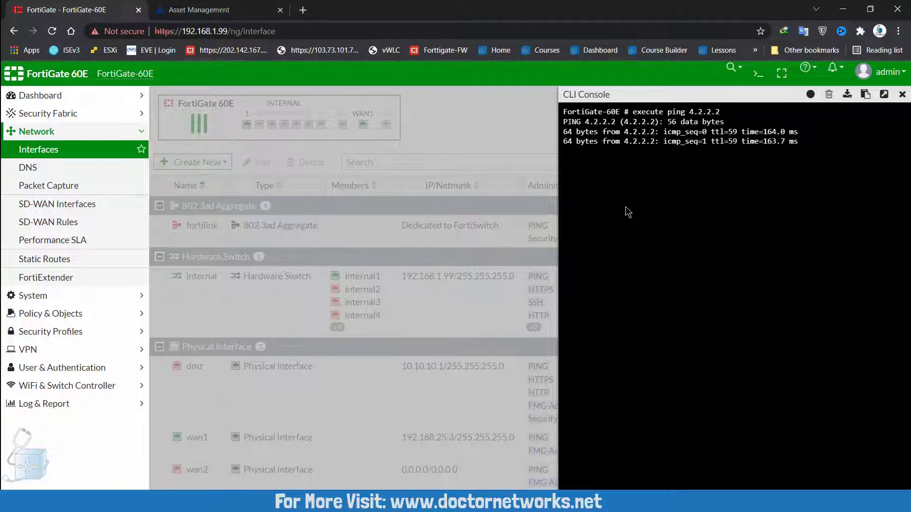
pyautogui.hotkey('ctrl', 'c')
pyautogui.write('ex')
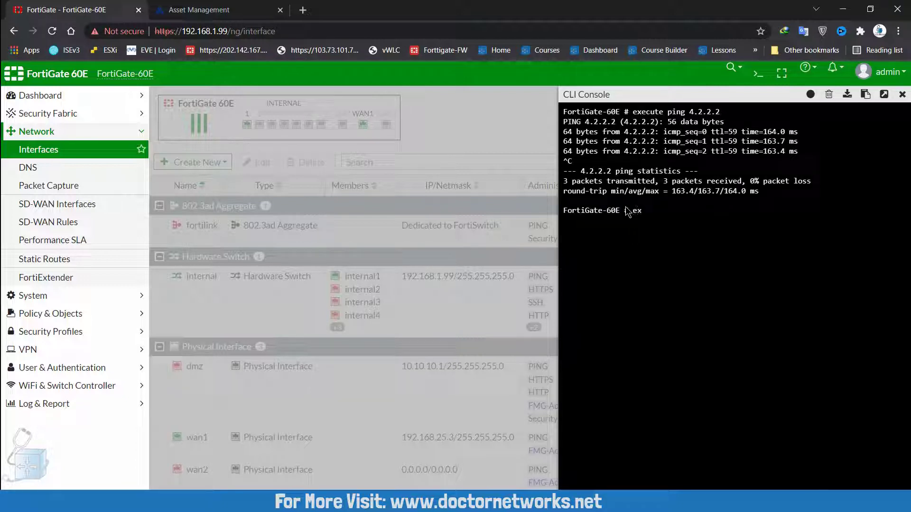
pyautogui.write('ecute ping google.com')
pyautogui.press('Return')
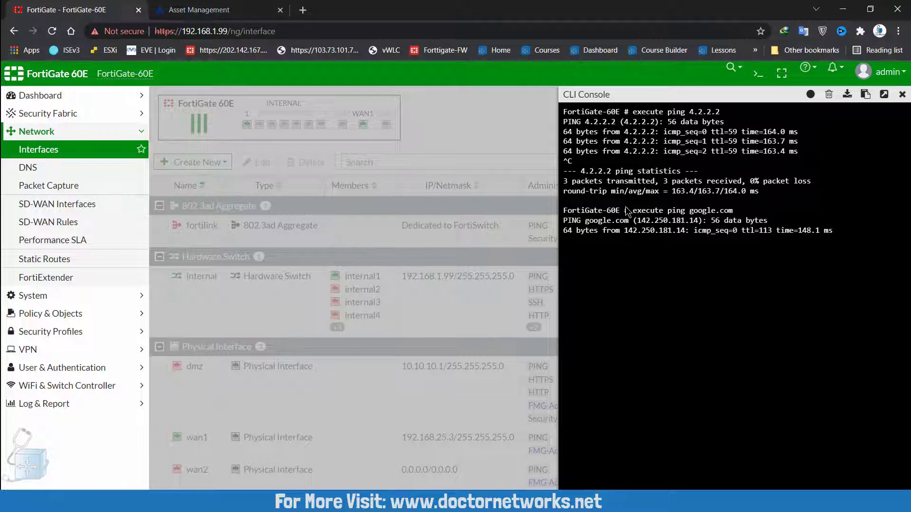
pyautogui.hotkey('ctrl', 'c')
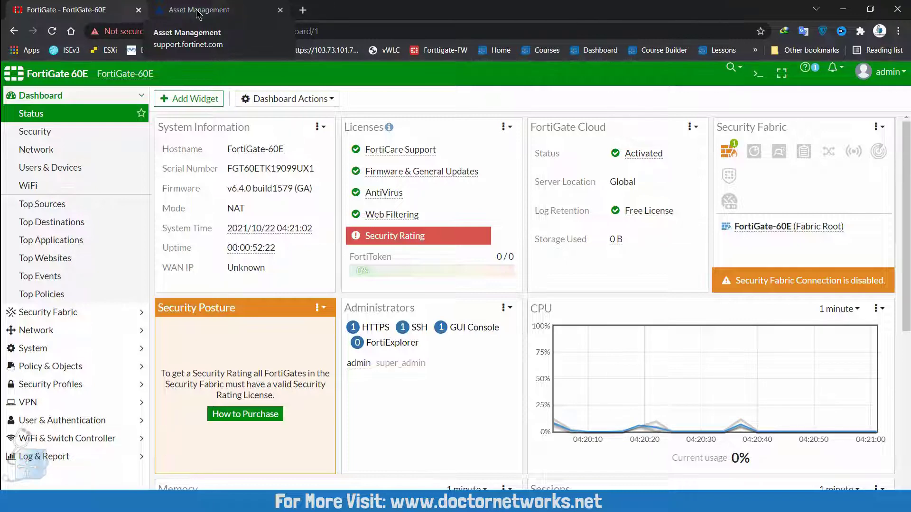
# Step: Launch FortiGate Cloud from the Services menu on the FortiCloud Asset Management page
pyautogui.click(197, 12)
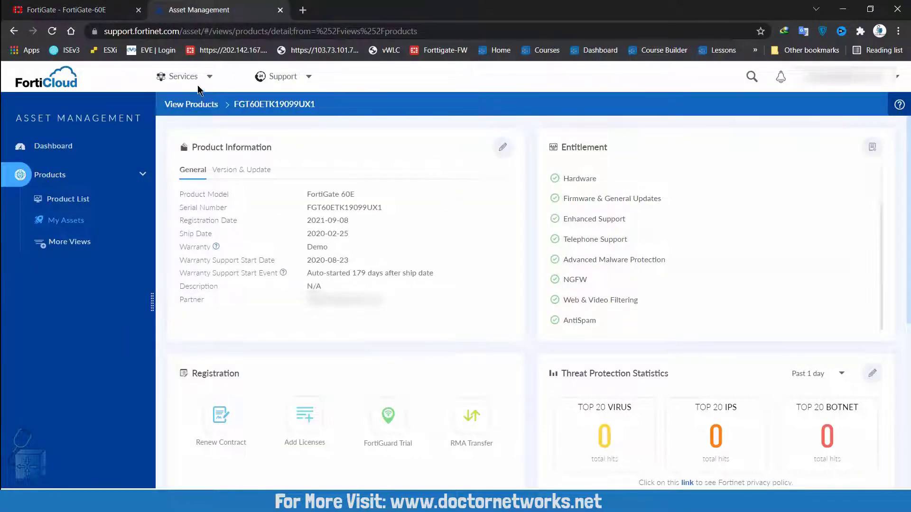
pyautogui.moveTo(200, 78)
pyautogui.click(207, 180)
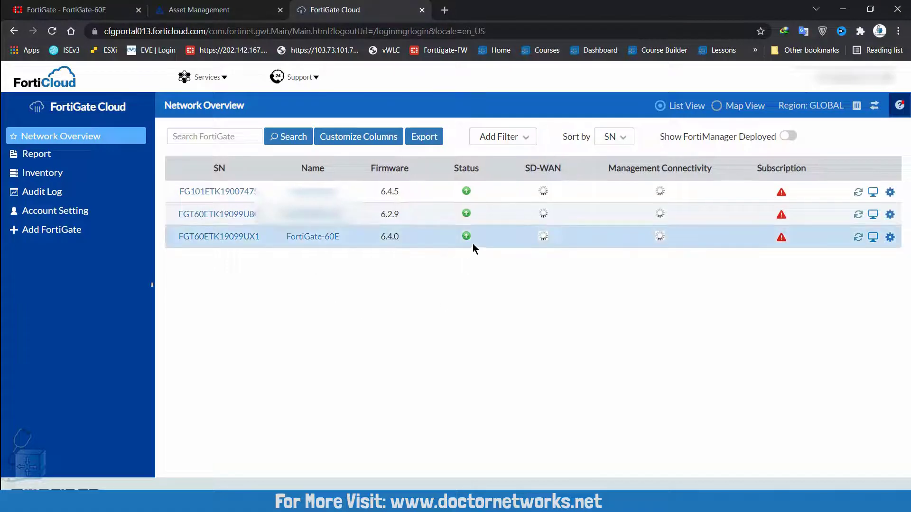
# Step: Check the FortiGate-60E row's Status icon to confirm its management tunnel is up
pyautogui.moveTo(467, 239)
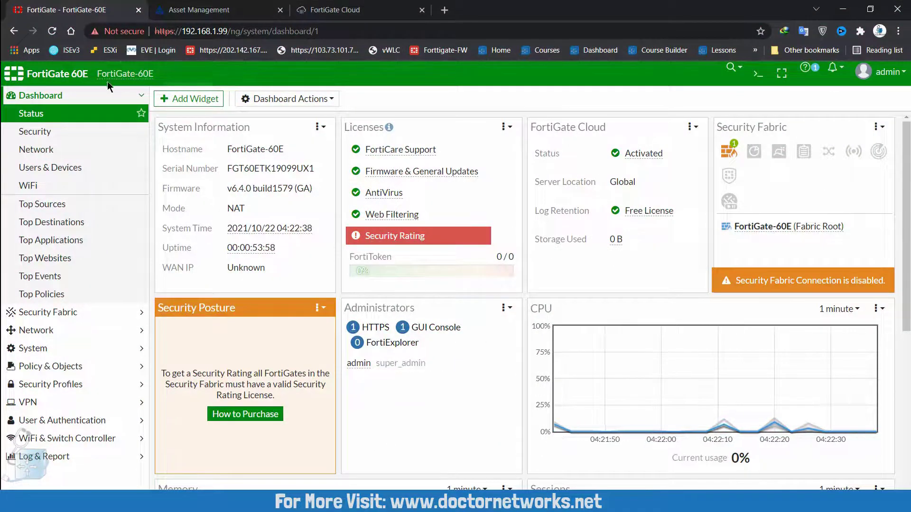
# Step: Change the host name from FortiGate-60E to DN-FGT in System > Settings
pyautogui.moveTo(110, 78)
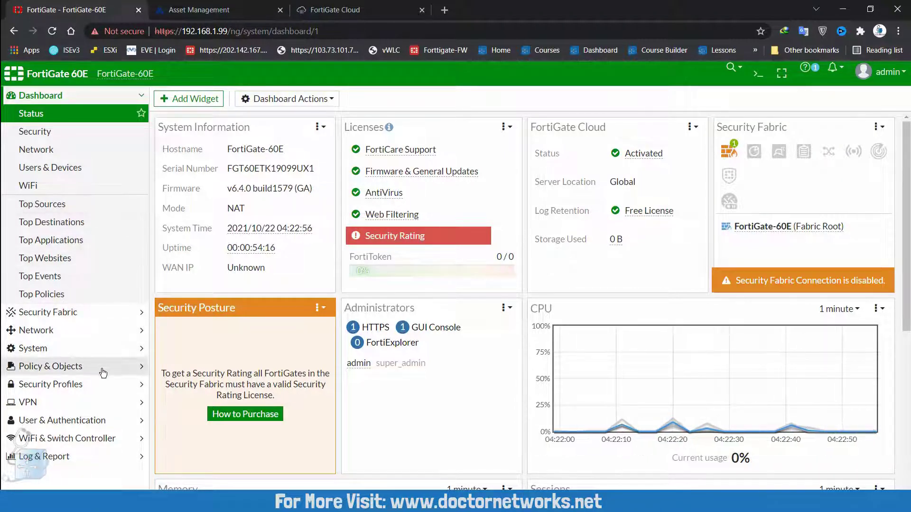
pyautogui.click(121, 348)
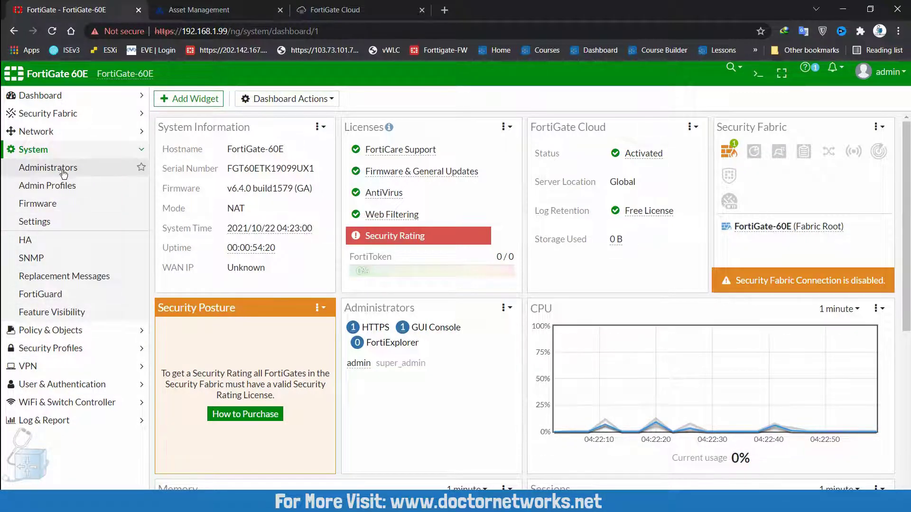
pyautogui.click(47, 223)
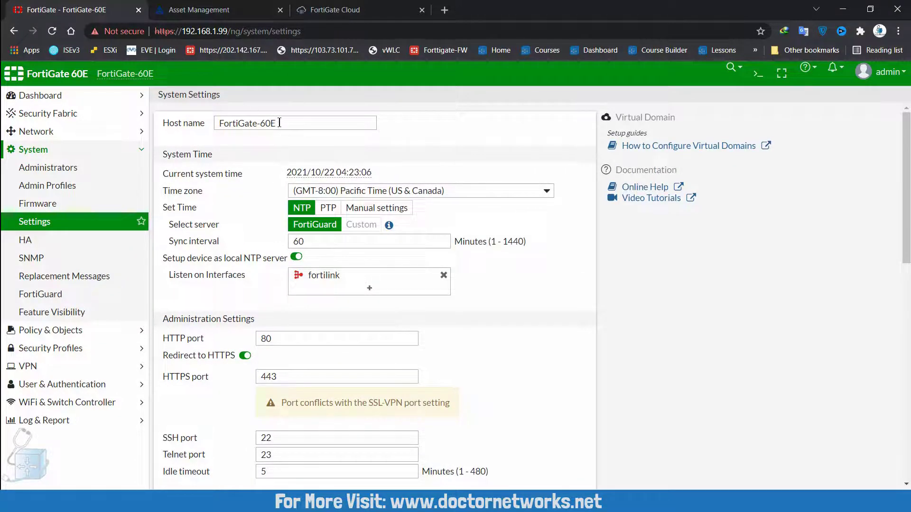
pyautogui.moveTo(278, 122); pyautogui.dragTo(177, 126)
pyautogui.write('DN')
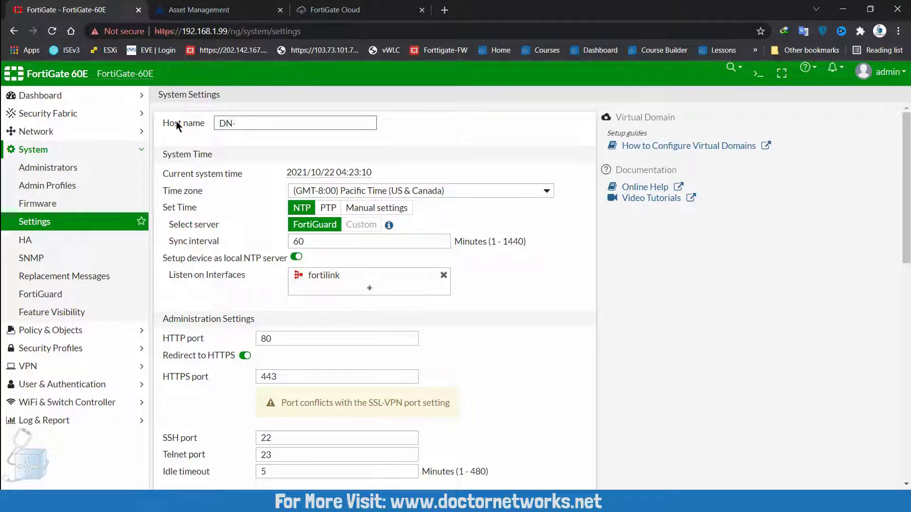
pyautogui.write('-FGT')
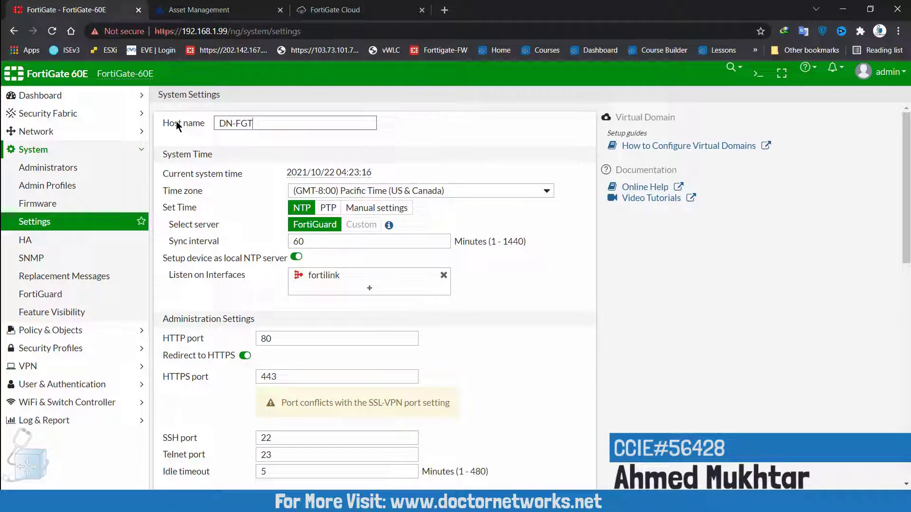
# Step: Set the time zone to (GMT+5:00) Islamabad, Karachi, Tashkent
pyautogui.click(498, 191)
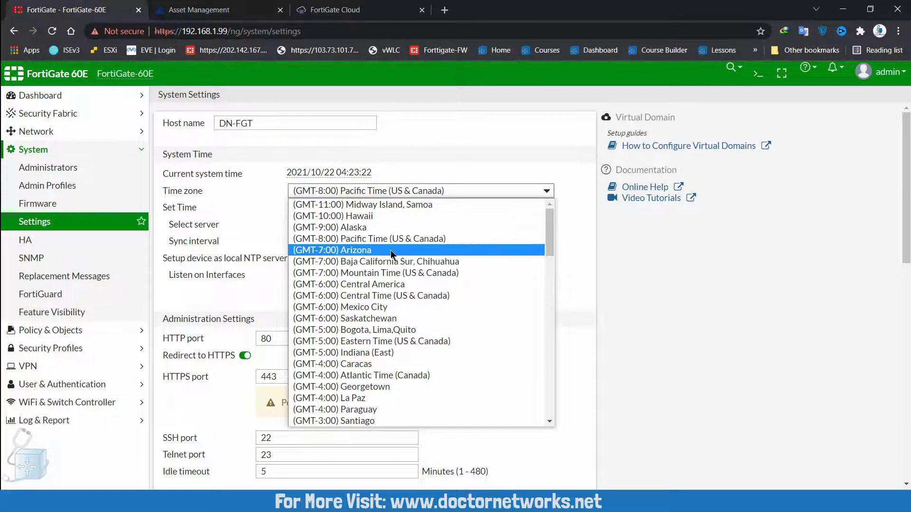
pyautogui.scroll(-5, 414, 302)
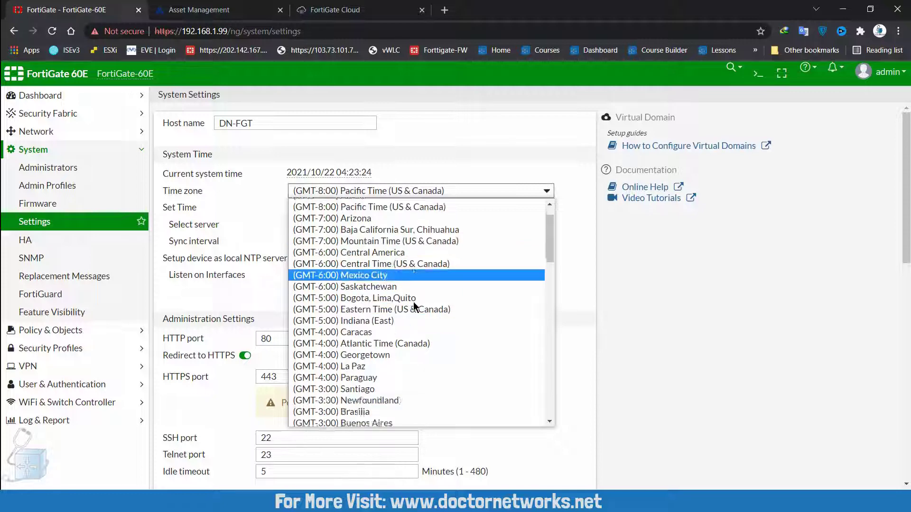
pyautogui.scroll(-7, 418, 308)
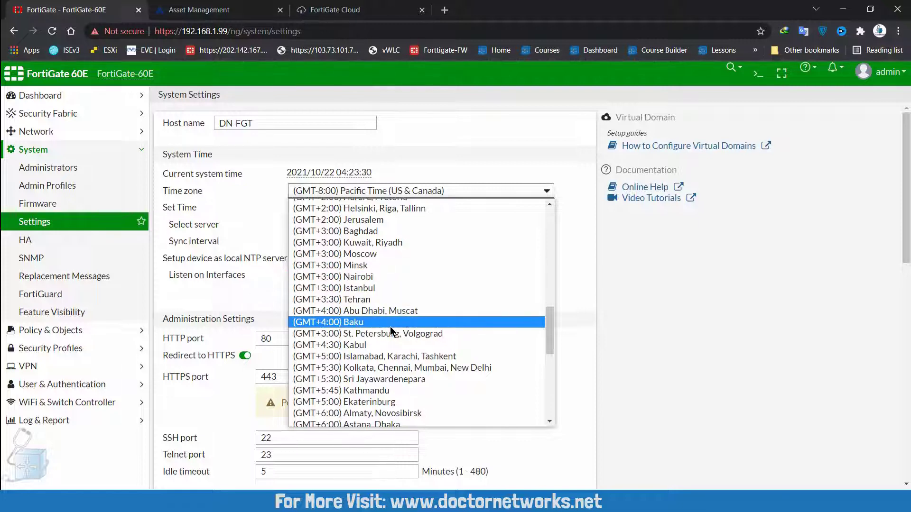
pyautogui.click(397, 357)
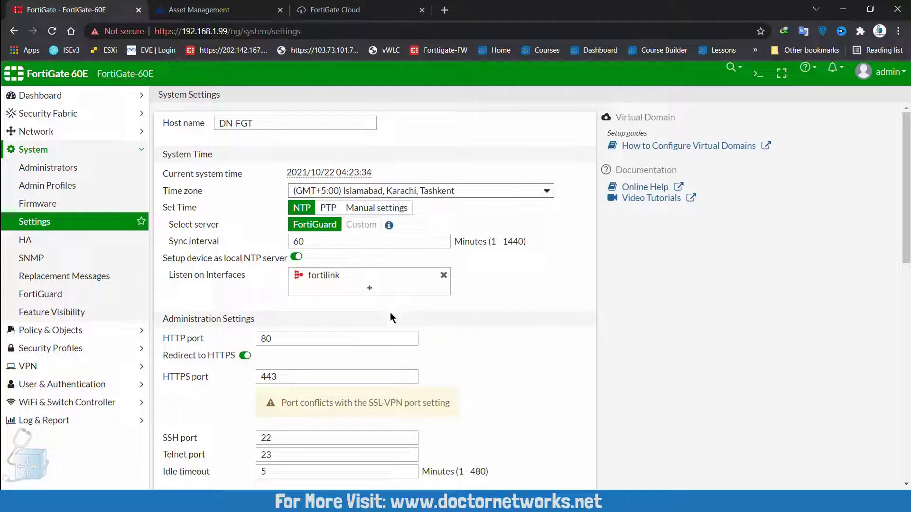